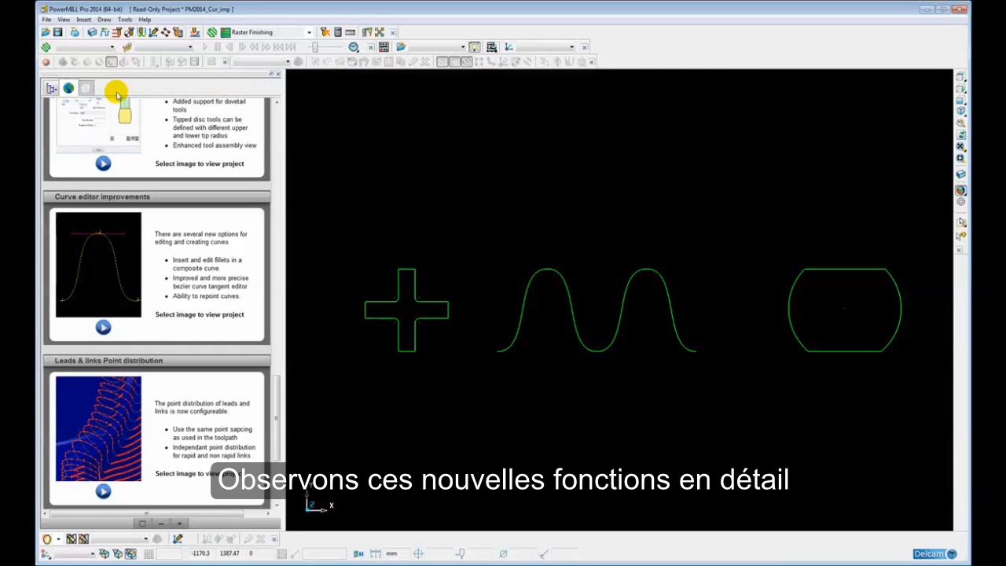
Open pattern 1 for editing in the Curve Editor.
left_click(51, 88)
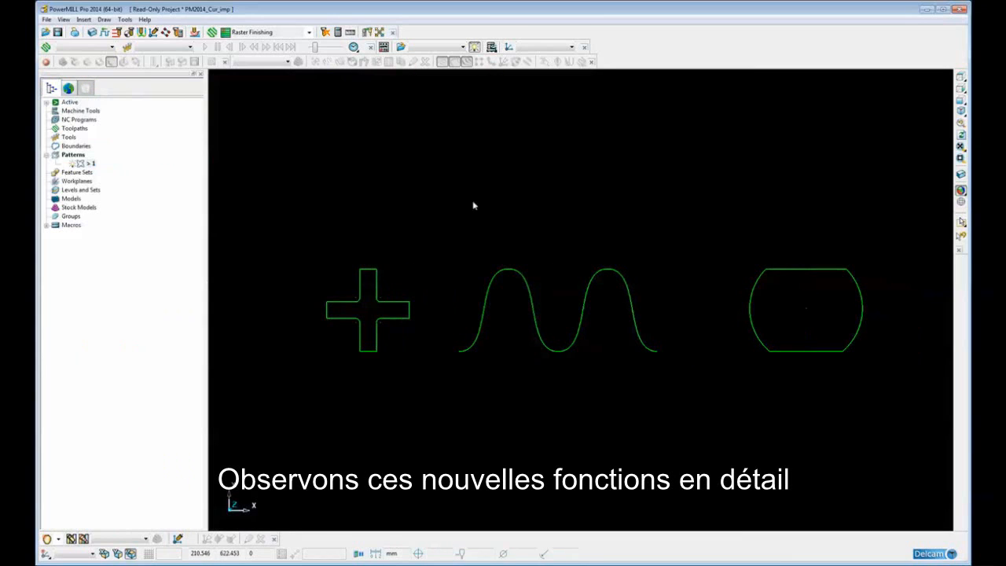
middle_click_drag(441, 289, 492, 276, "shift")
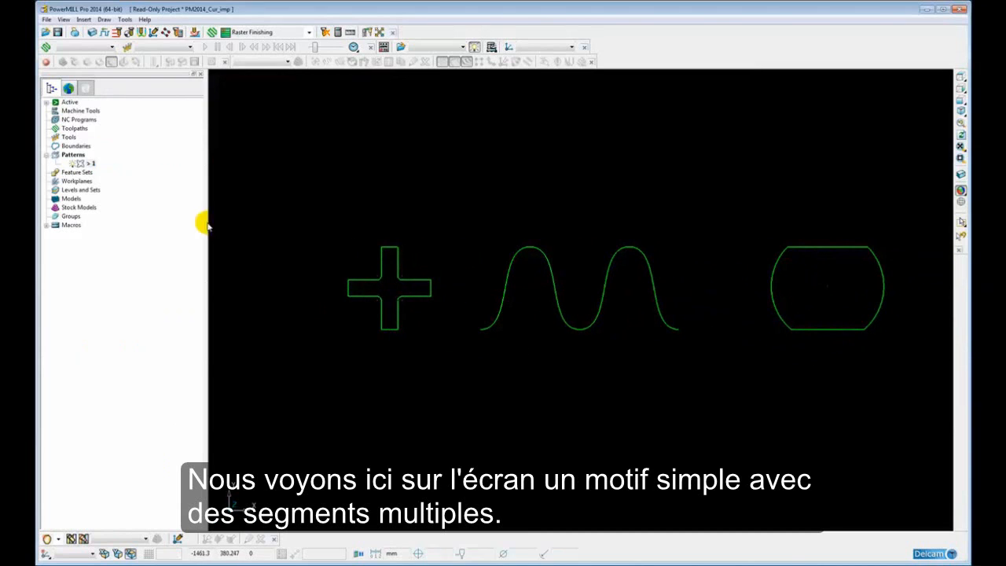
right_click(88, 163)
left_click(121, 189)
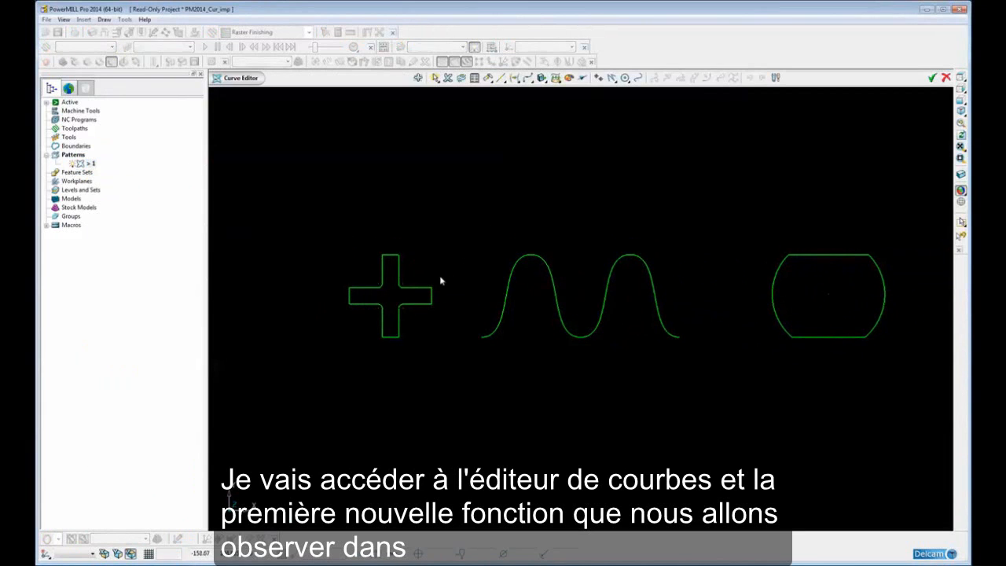
Select individual lines and a fillet arc of the cross profile to examine its separate segments, leaving nothing selected.
middle_click_drag(422, 292, 616, 292, "shift")
scroll(601, 306, "up", 5)
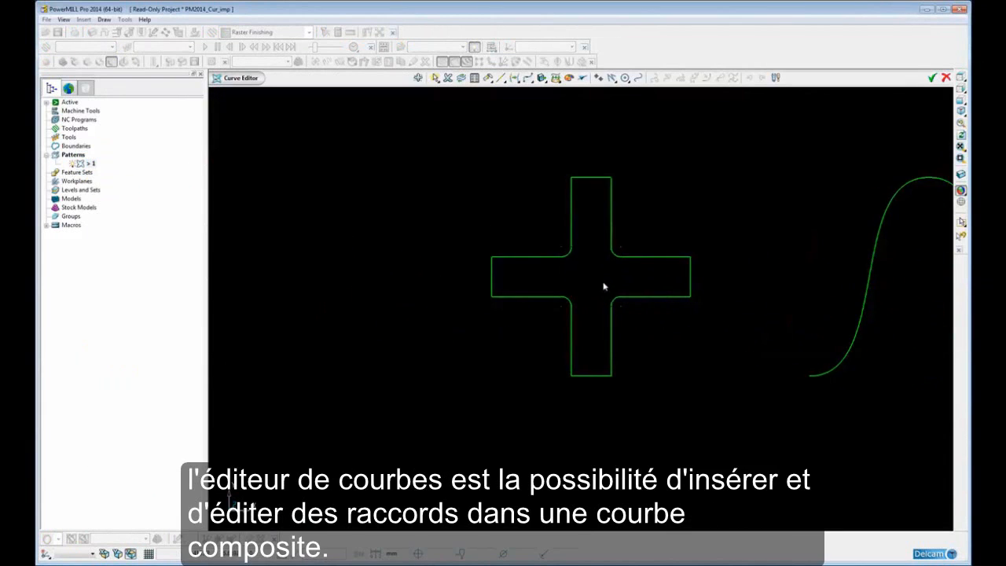
scroll(598, 283, "up", 2)
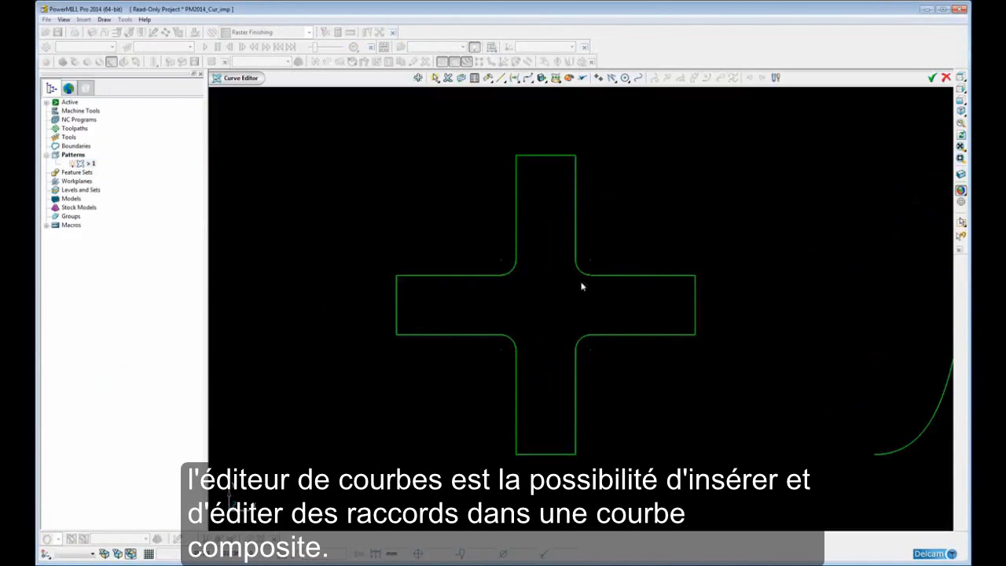
middle_click_drag(582, 231, 570, 246, "shift")
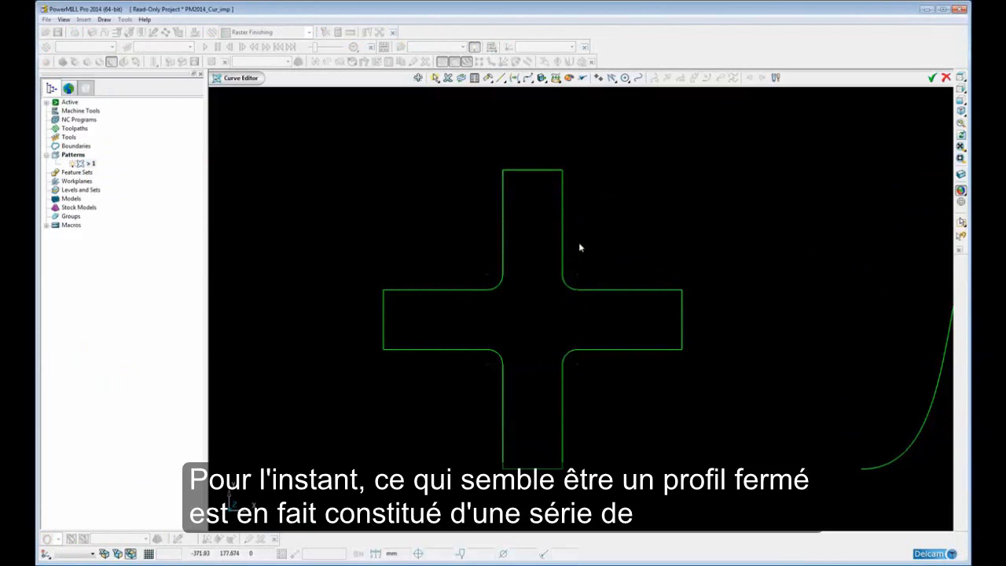
left_click(563, 232)
left_click(619, 291)
left_click(563, 411)
left_click(572, 354)
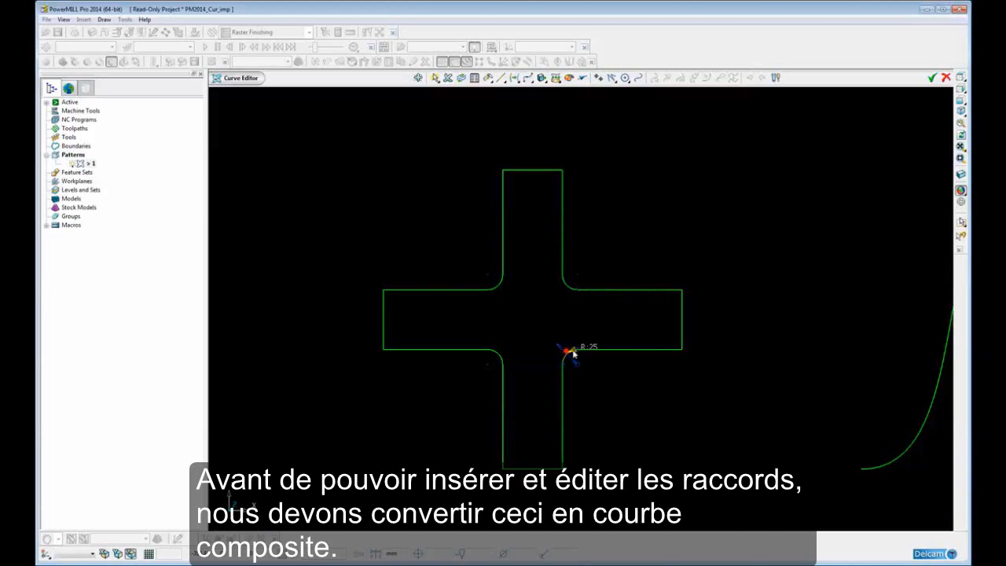
left_click(634, 349)
left_click(436, 177)
Select all segments of the cross profile and merge them into a single curve.
left_click_drag(372, 147, 706, 461)
mouse_move(514, 78)
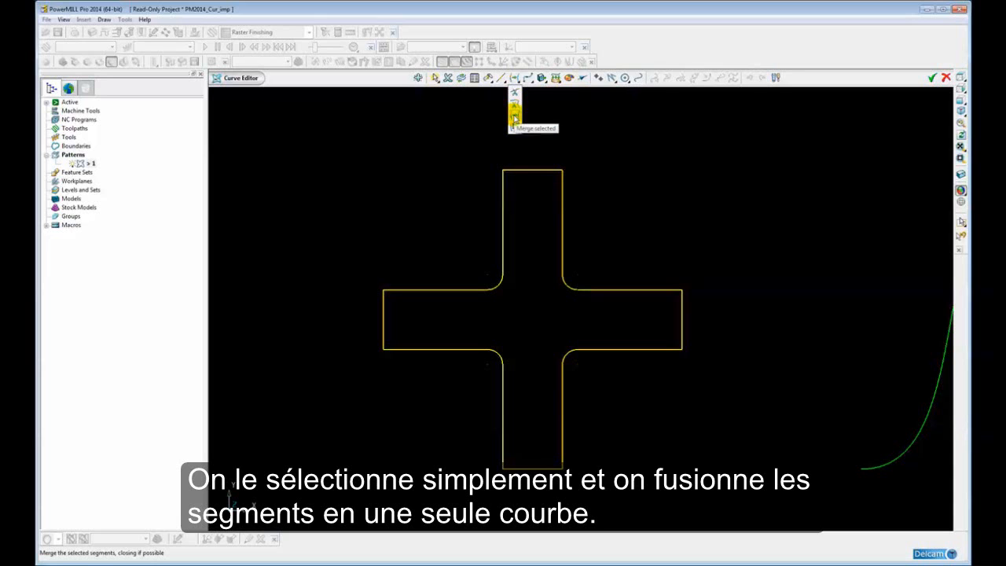
left_click(514, 118)
left_click(556, 145)
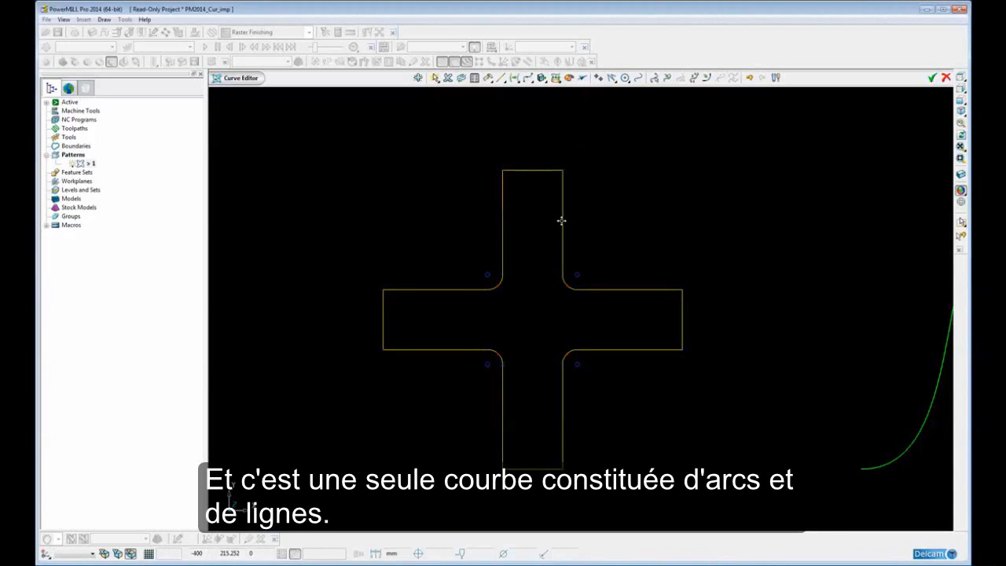
right_click(562, 221)
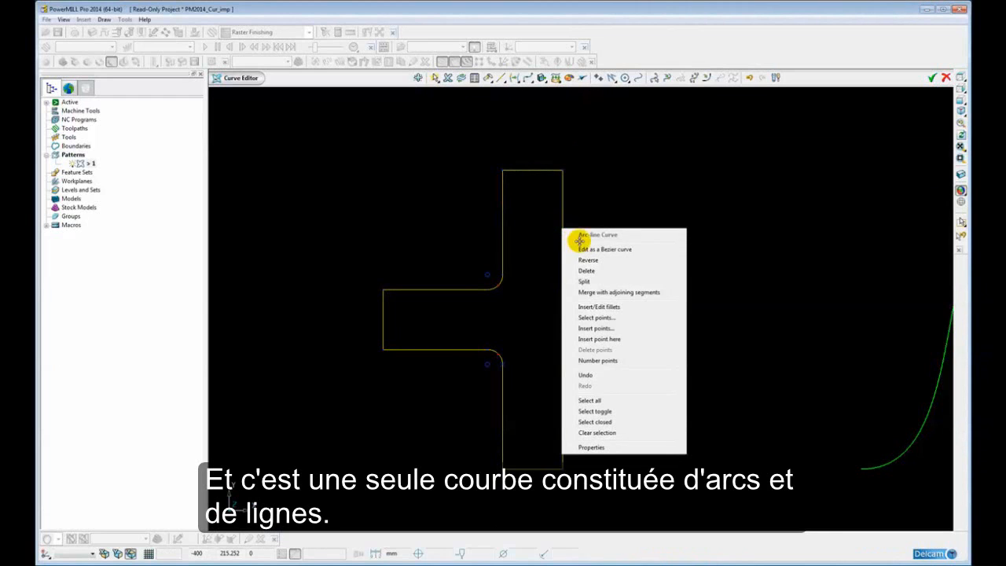
left_click(642, 189)
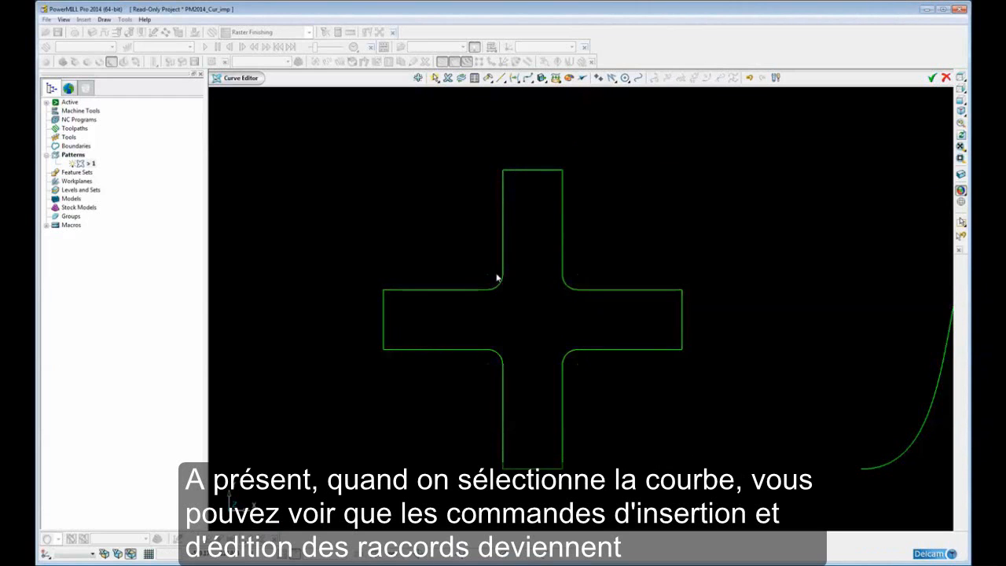
Start inserting and editing fillets on the merged cross curve with a radius value of 15.
left_click(562, 234)
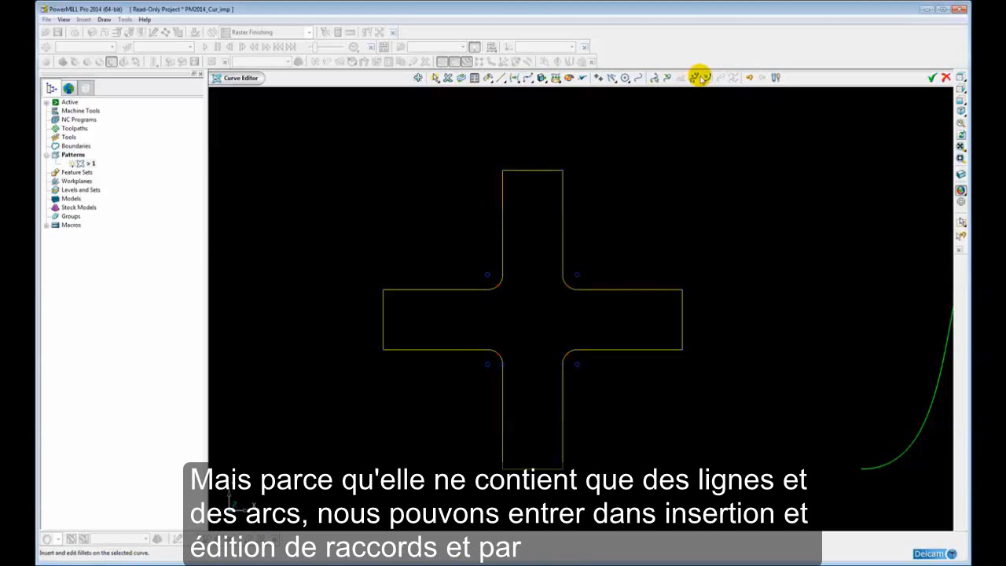
left_click(697, 78)
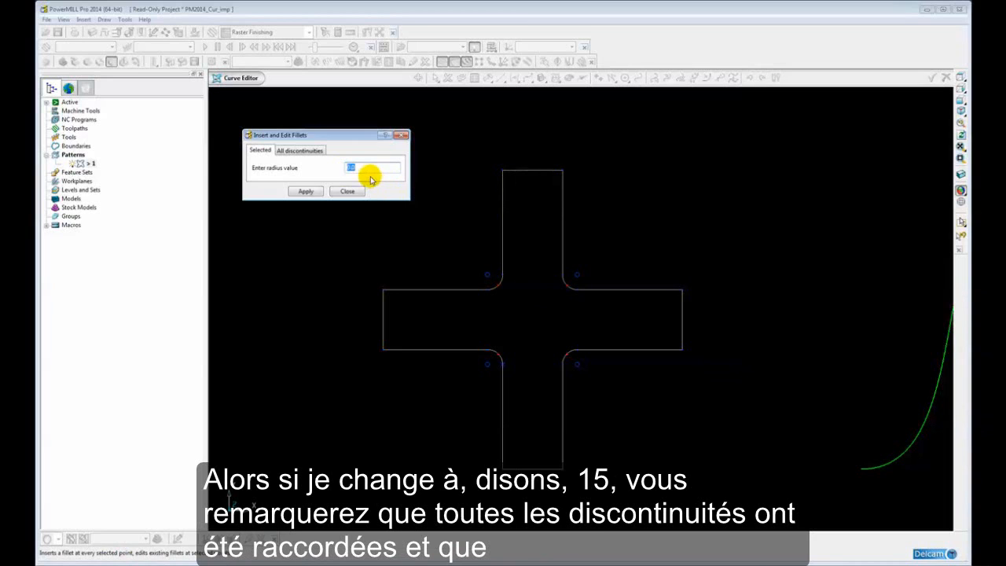
type("15")
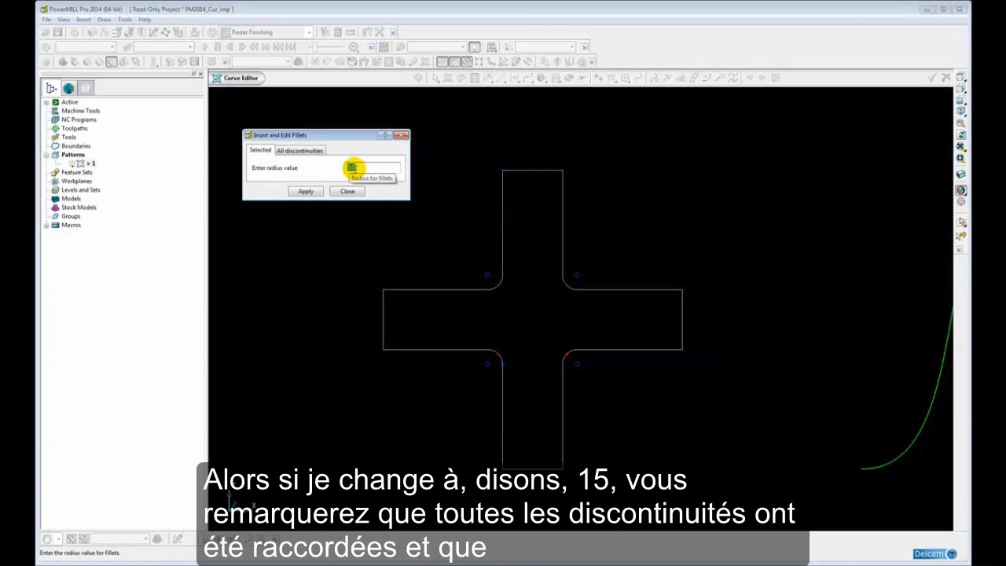
type("15")
key("Return")
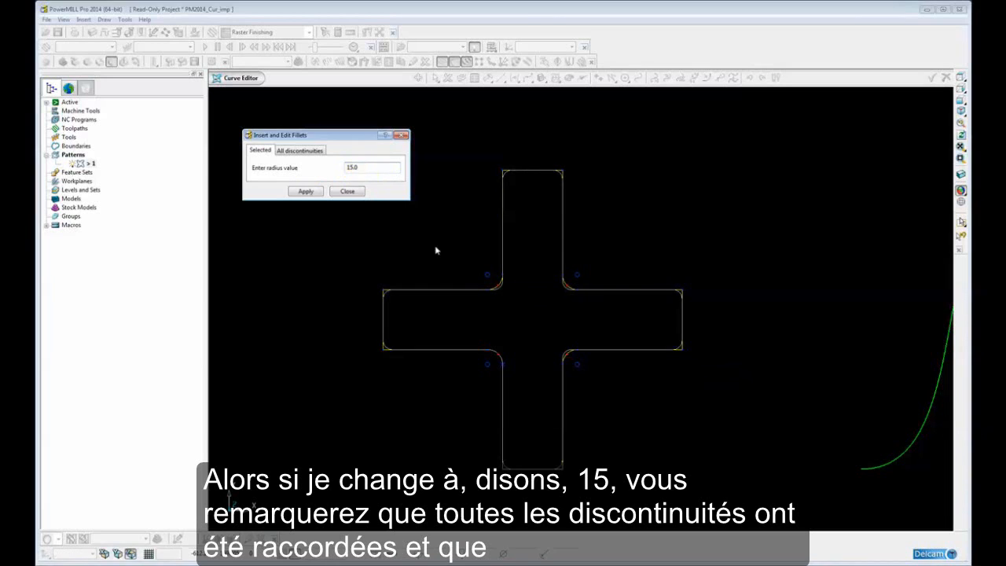
Restrict the filleting to all discontinuities of the cross curve and set the radius to 30.
scroll(463, 299, "up", 2)
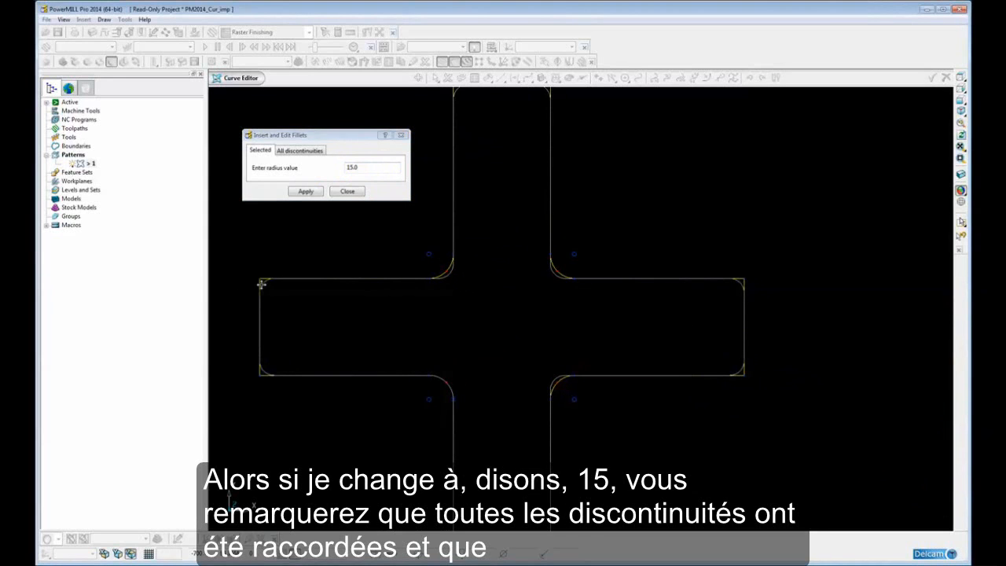
scroll(573, 330, "up", 4)
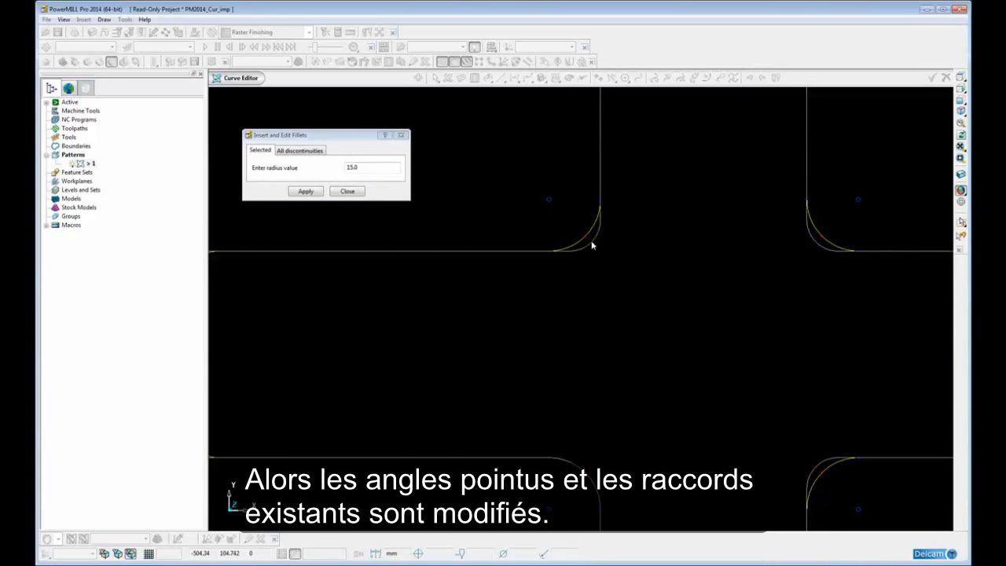
scroll(594, 245, "down", 4)
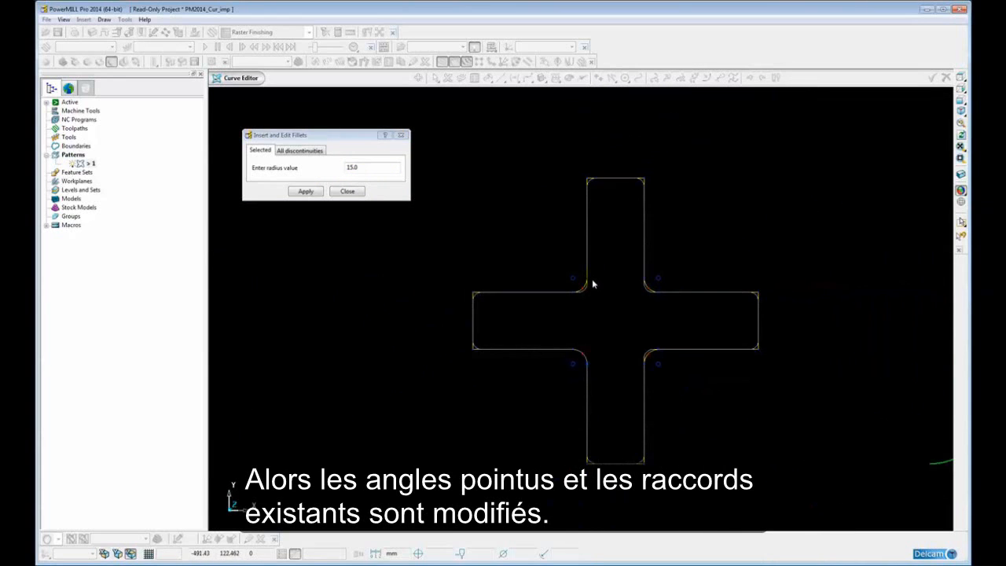
middle_click_drag(593, 282, 586, 272, "shift")
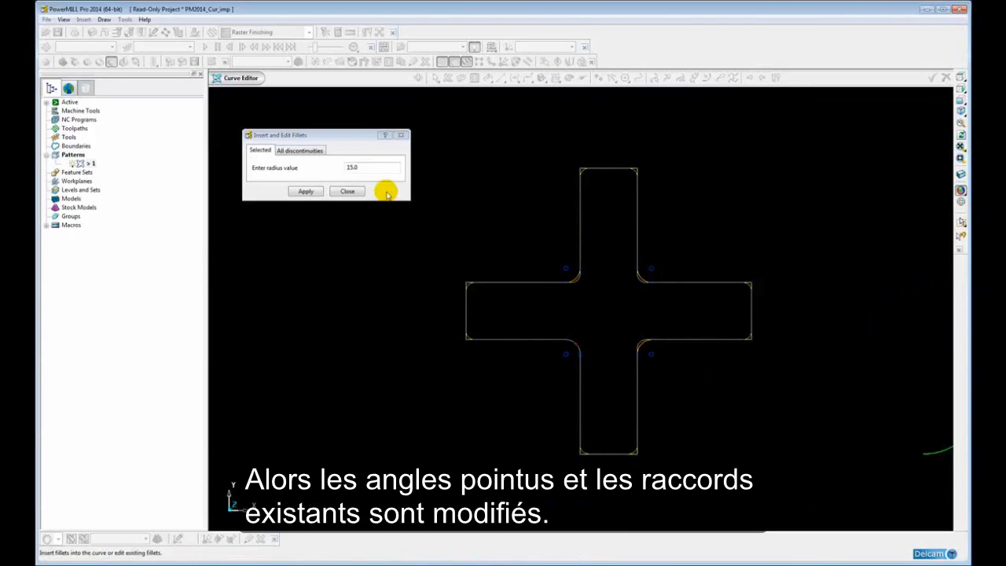
middle_click_drag(497, 282, 497, 271, "ctrl")
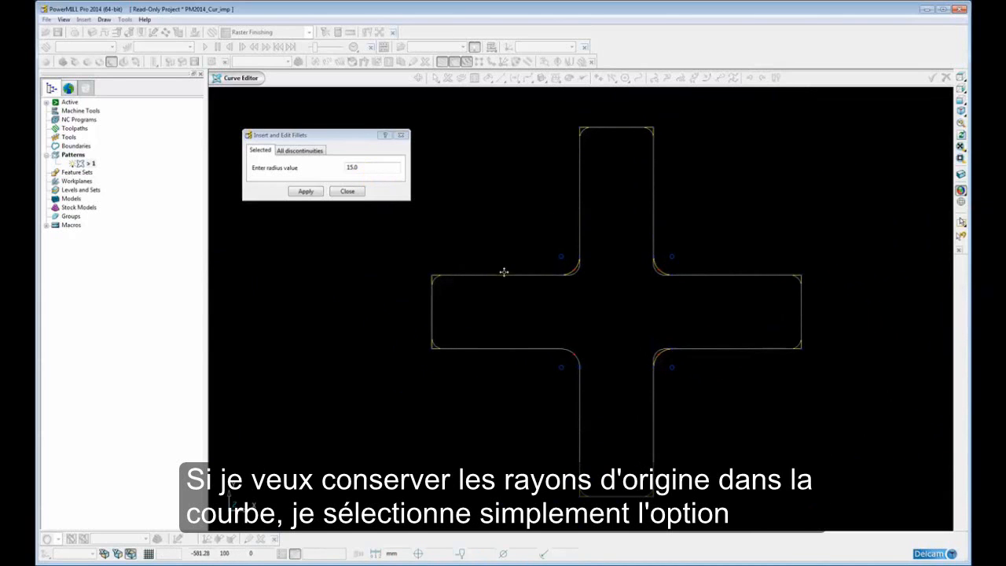
middle_click_drag(559, 276, 547, 287, "shift")
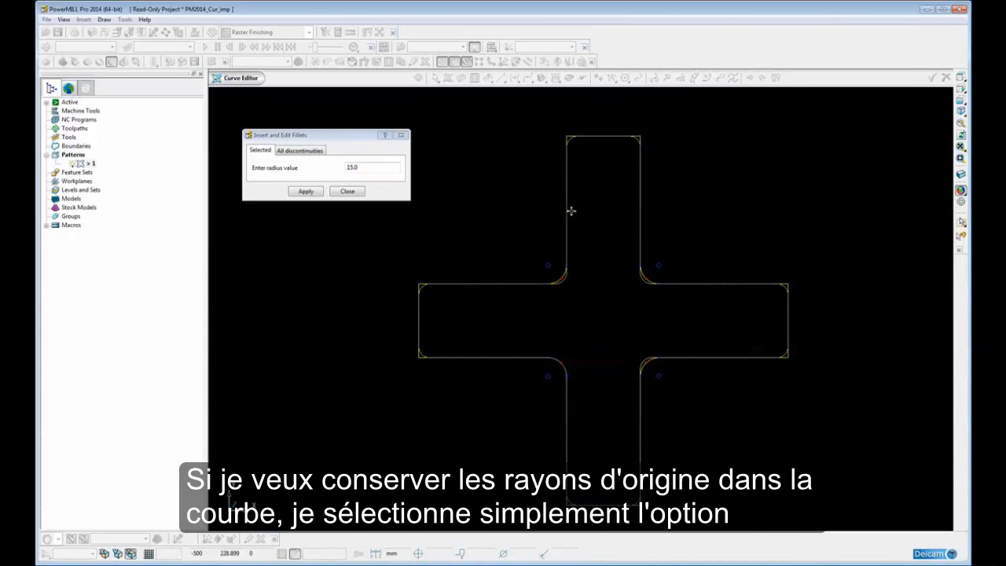
left_click(293, 151)
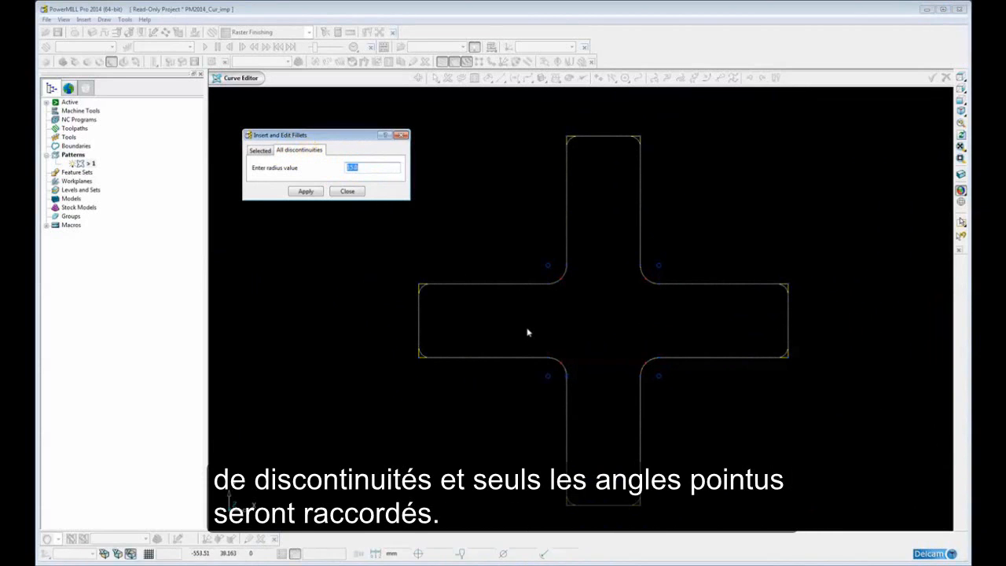
middle_click_drag(525, 332, 512, 321, "ctrl")
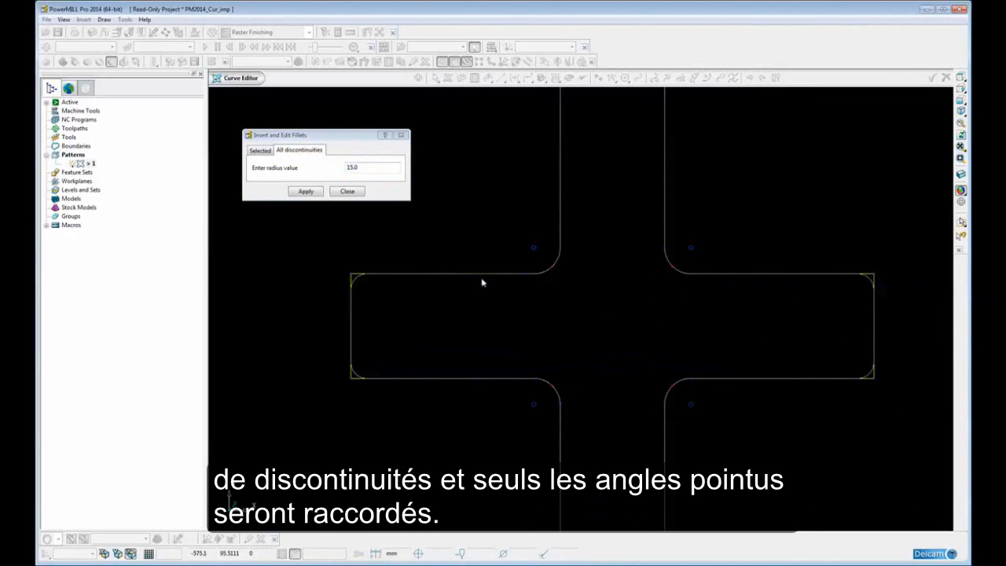
middle_click_drag(485, 292, 535, 288, "shift")
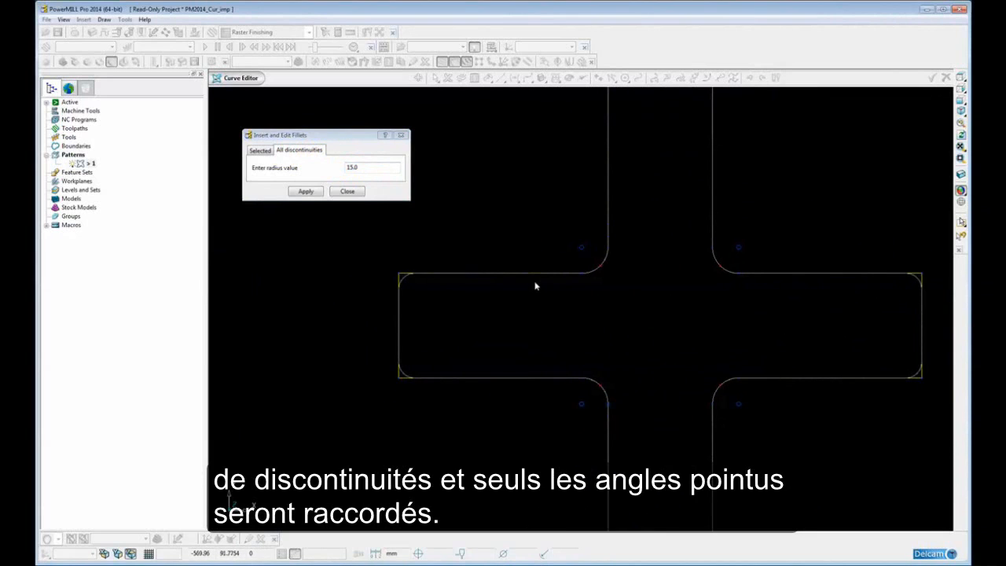
double_click(355, 167)
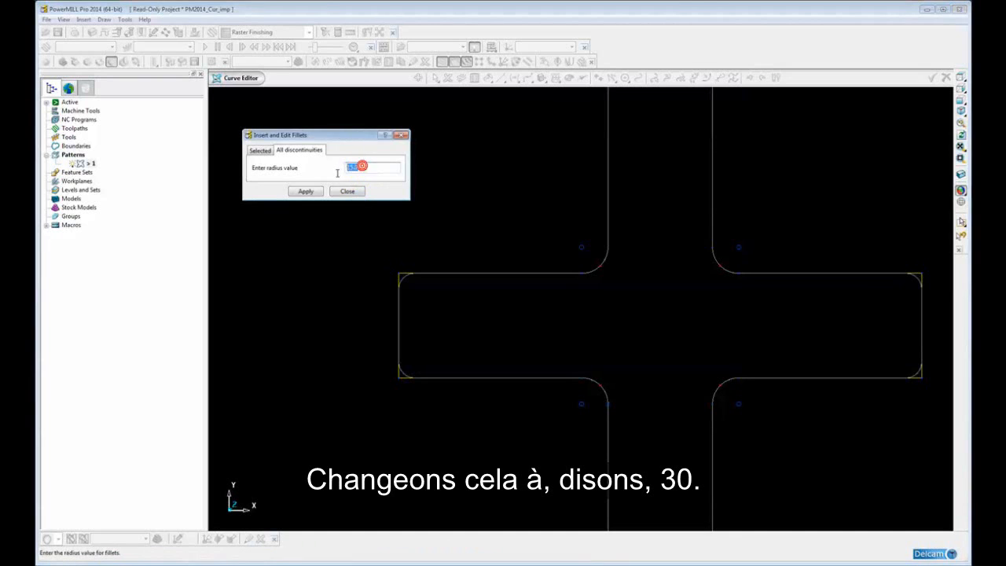
type("30")
key("Return")
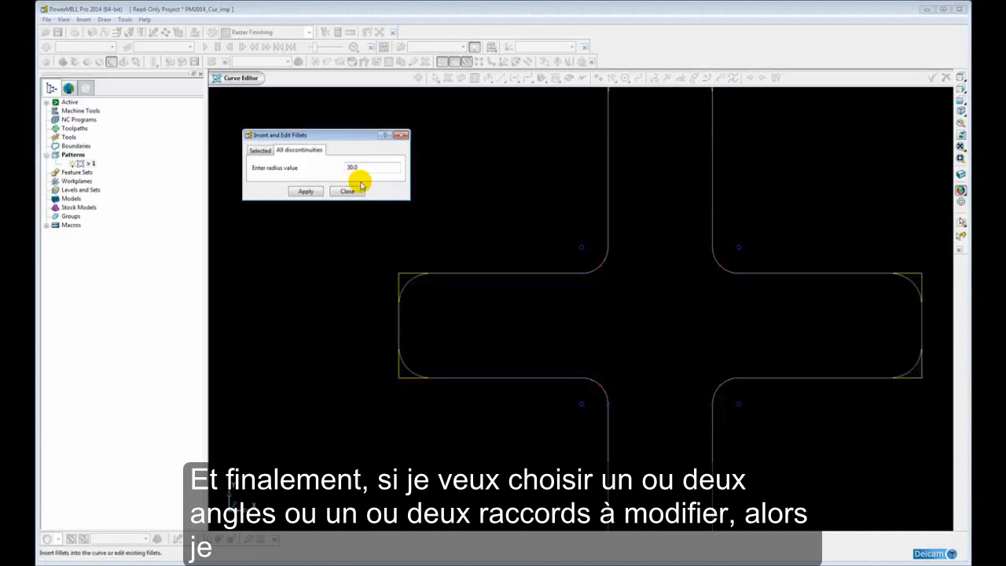
Return to filleting selected points, pick the upper inner fillet on the cross's left side, and set the radius to 6.
mouse_move(502, 272)
middle_mouse_down("ctrl")
mouse_move(503, 297)
mouse_move(496, 281)
mouse_move(503, 287)
middle_mouse_up("ctrl")
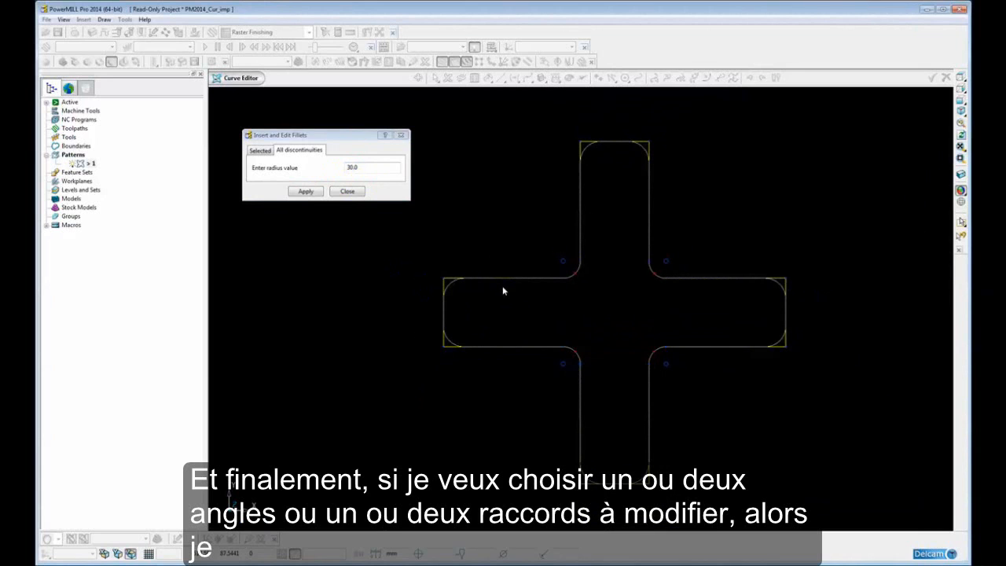
left_click(260, 150)
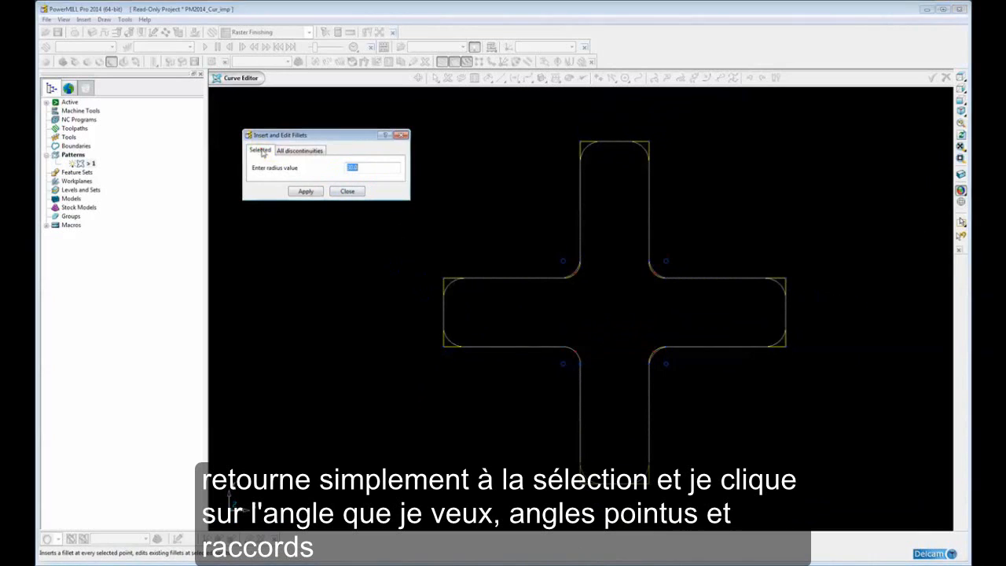
left_click(446, 278)
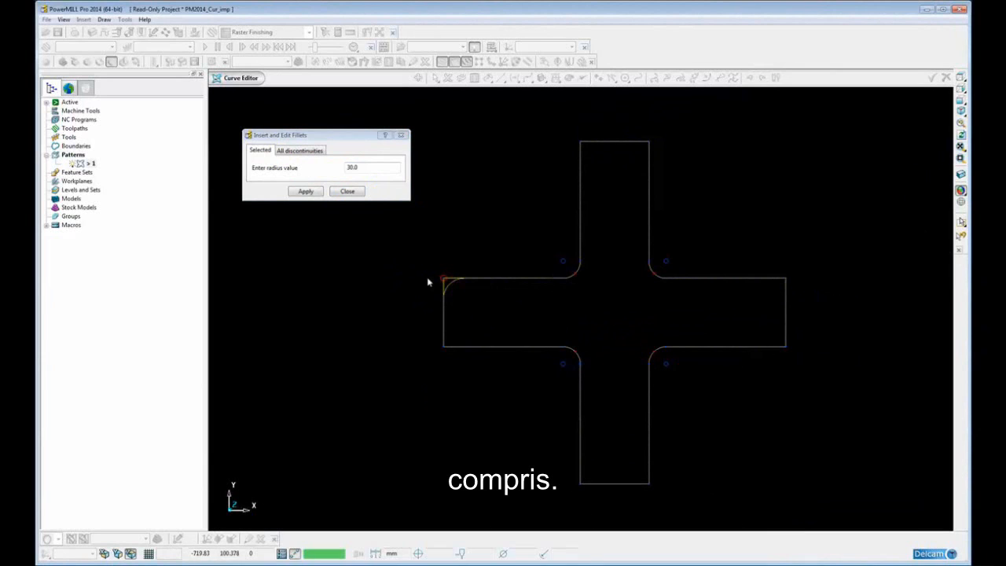
left_click(566, 261)
left_click(364, 167)
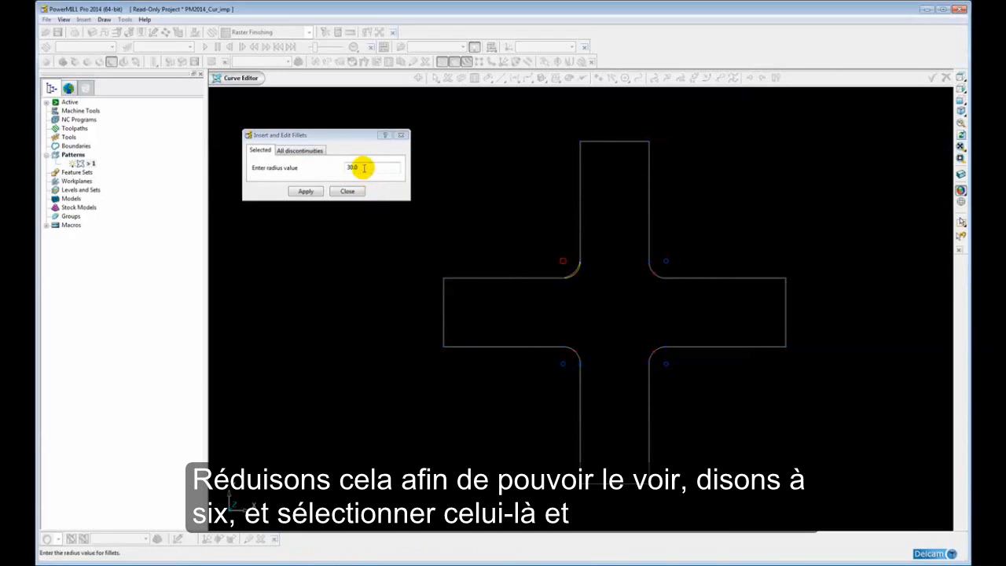
double_click(364, 168)
type("6")
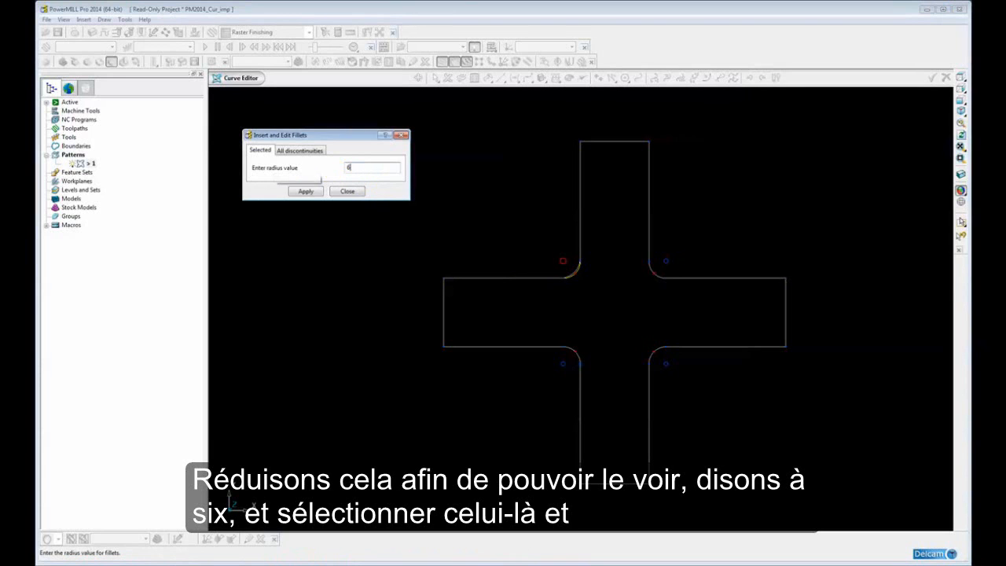
key("Return")
Select both sharp corners of the cross's left arm together with its upper inner fillet for the 6 radius fillet.
middle_click_drag(450, 306, 557, 317, "ctrl")
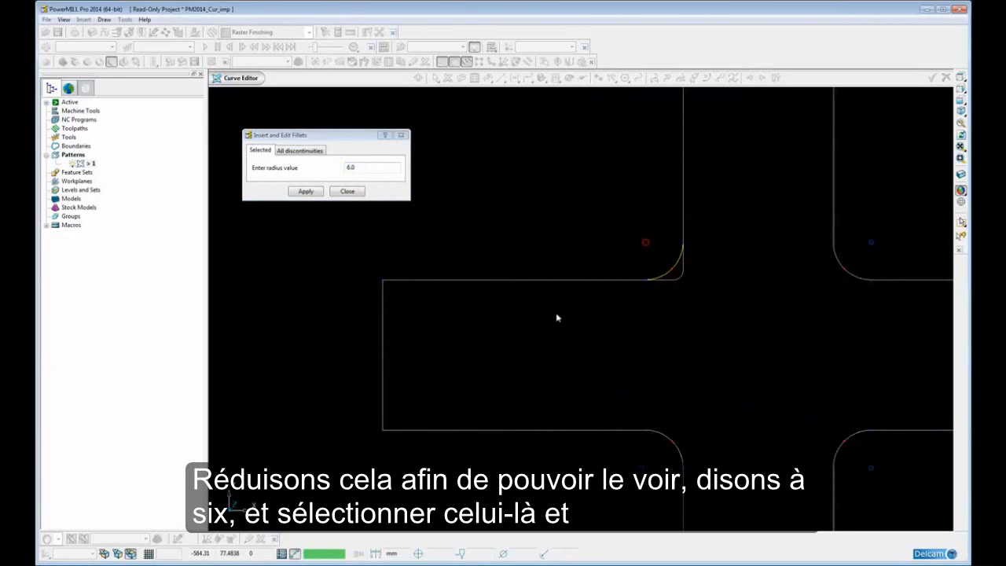
left_click(386, 279)
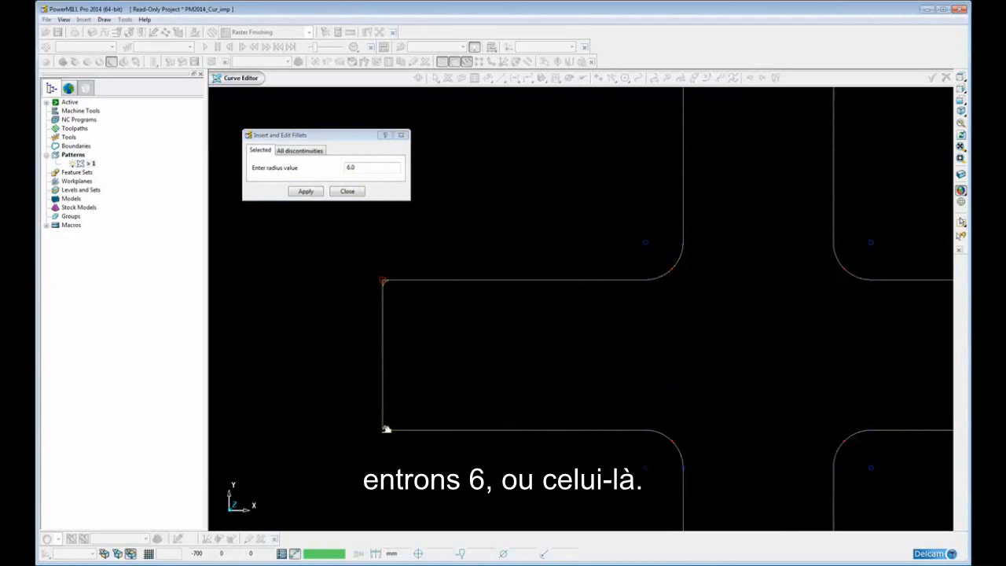
left_click(386, 429)
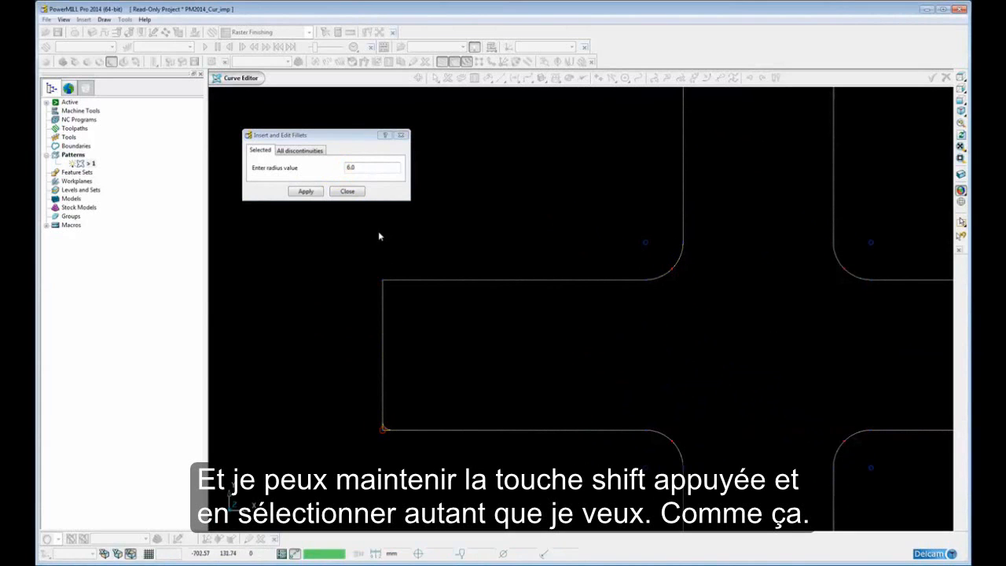
left_click(385, 280, "shift")
left_click(648, 242, "shift")
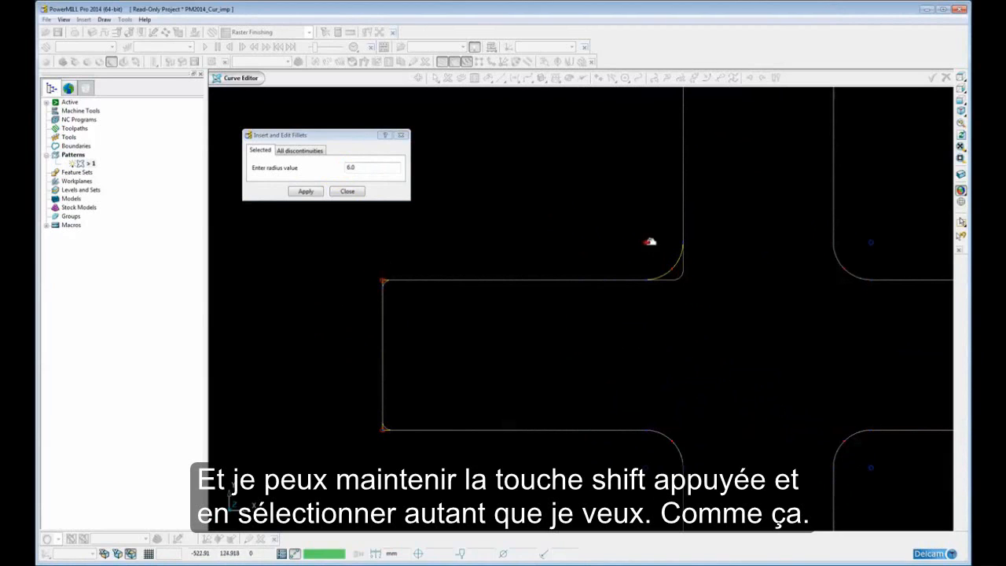
Add the remaining inner fillets of the cross to the selection for the 6 radius fillet.
left_click(872, 241, "shift")
left_click(872, 468, "shift")
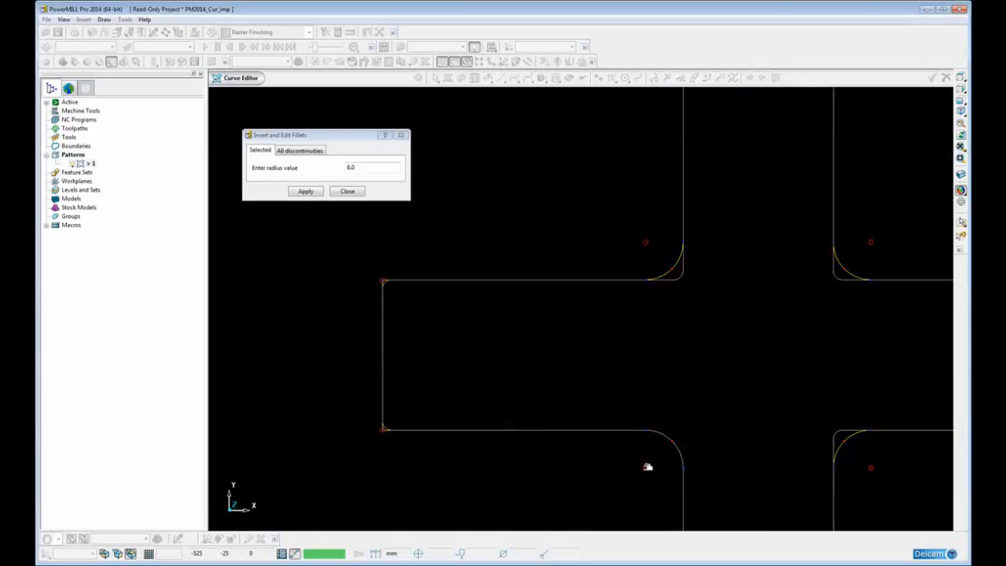
scroll(644, 374, "down", 5)
middle_click_drag(646, 397, 615, 376, "shift")
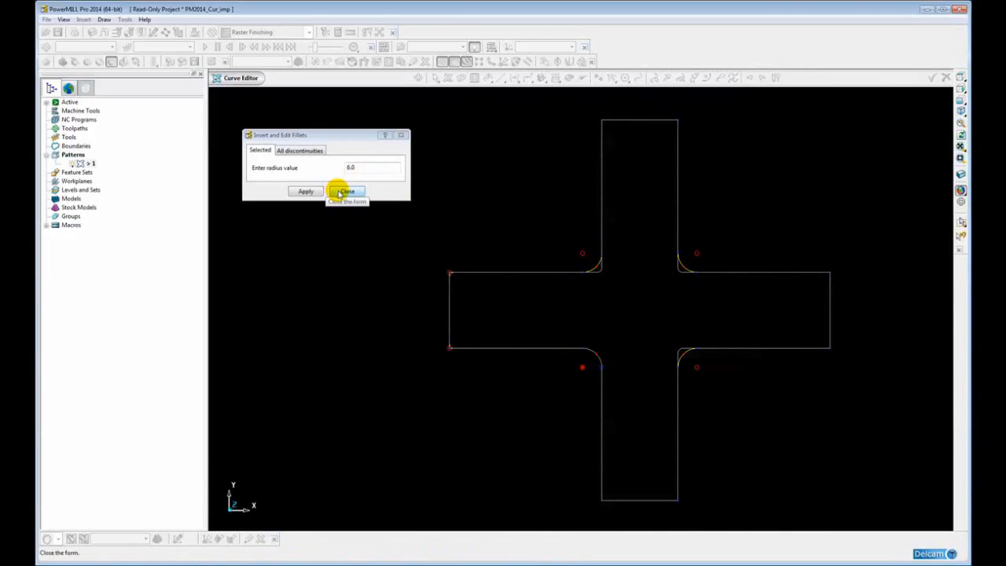
Insert fillets with a radius of 40 at all discontinuities of the cross curve and finish filleting.
left_click(288, 151)
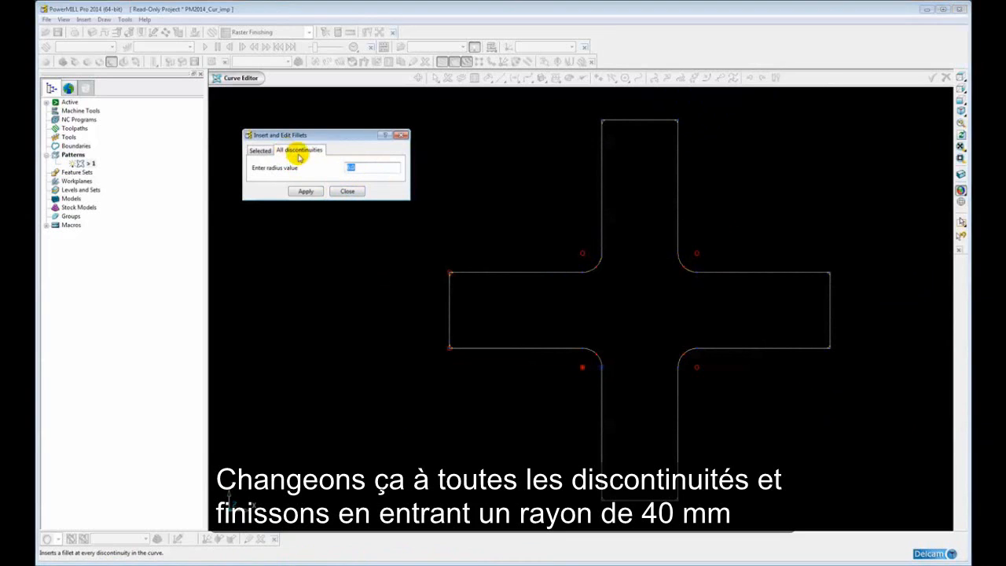
left_click(341, 169)
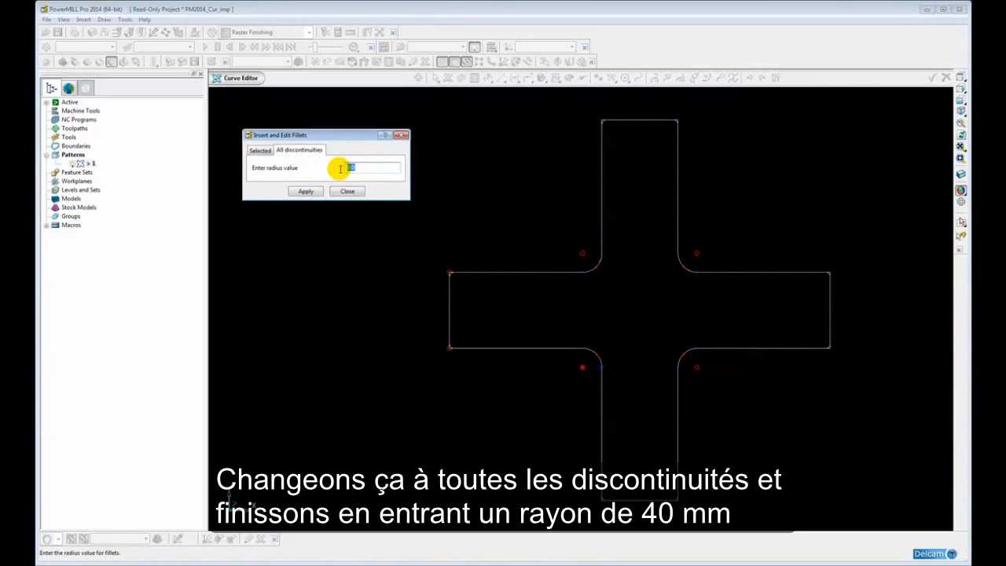
type("40")
key("Return")
left_click(298, 193)
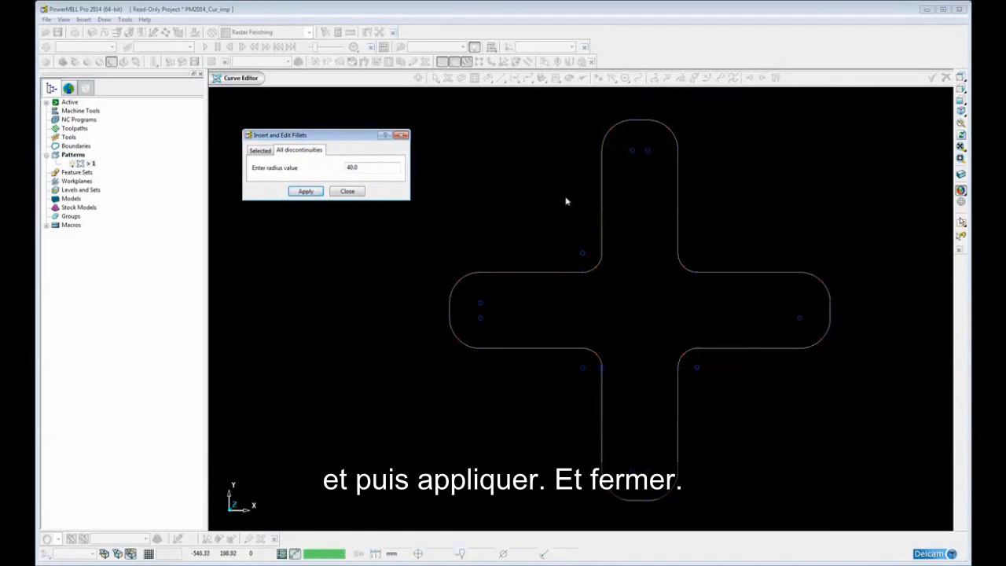
left_click(345, 194)
Select the wave-shaped Bezier curve and its point at the first peak.
scroll(746, 272, "down", 3)
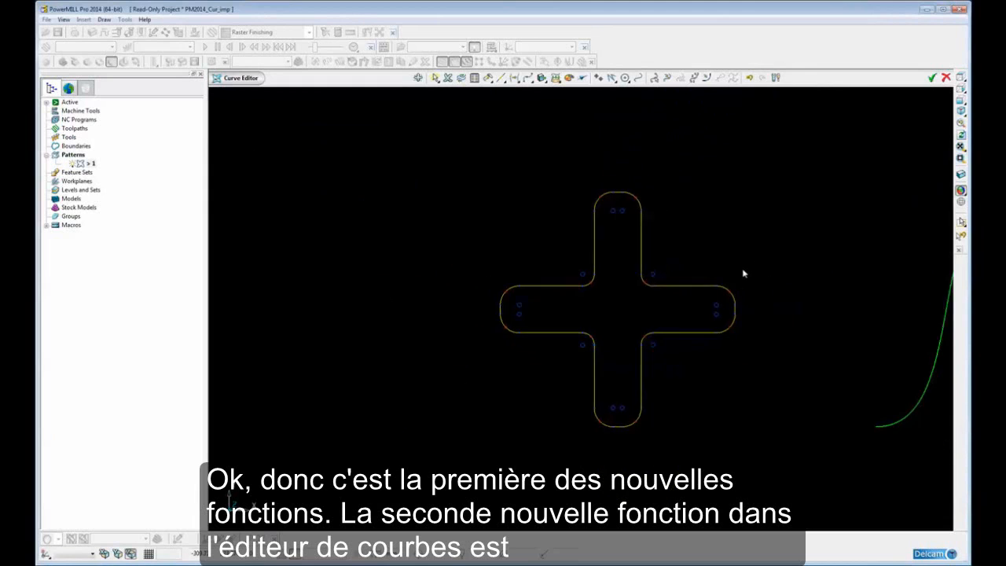
middle_click_drag(780, 292, 288, 281, "shift")
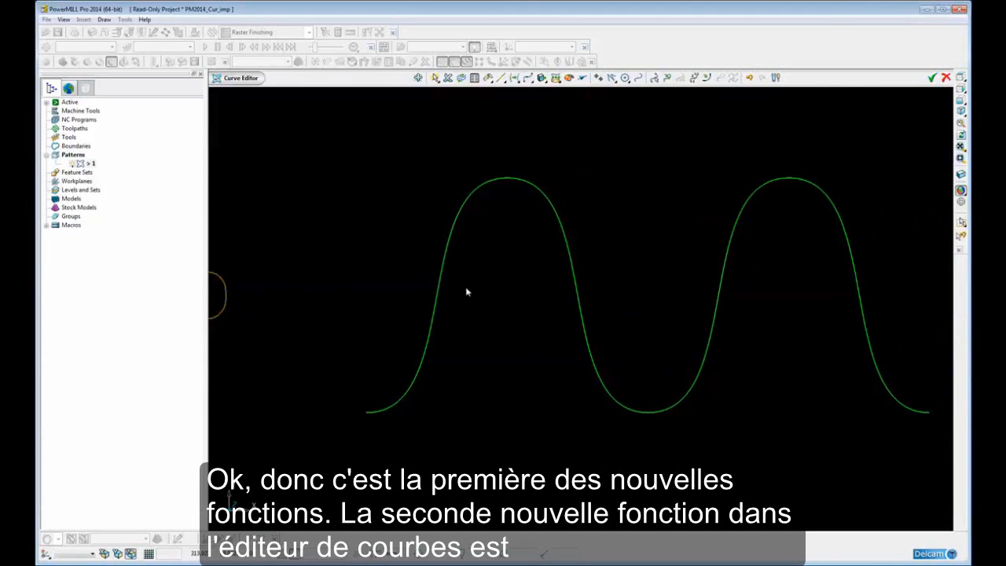
middle_click_drag(467, 292, 405, 288, "shift")
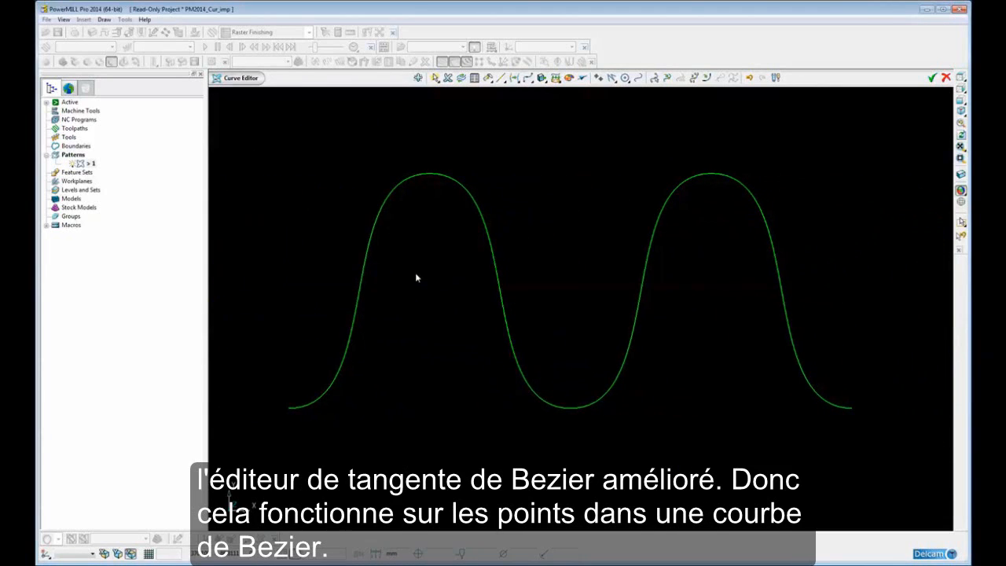
left_click(457, 182)
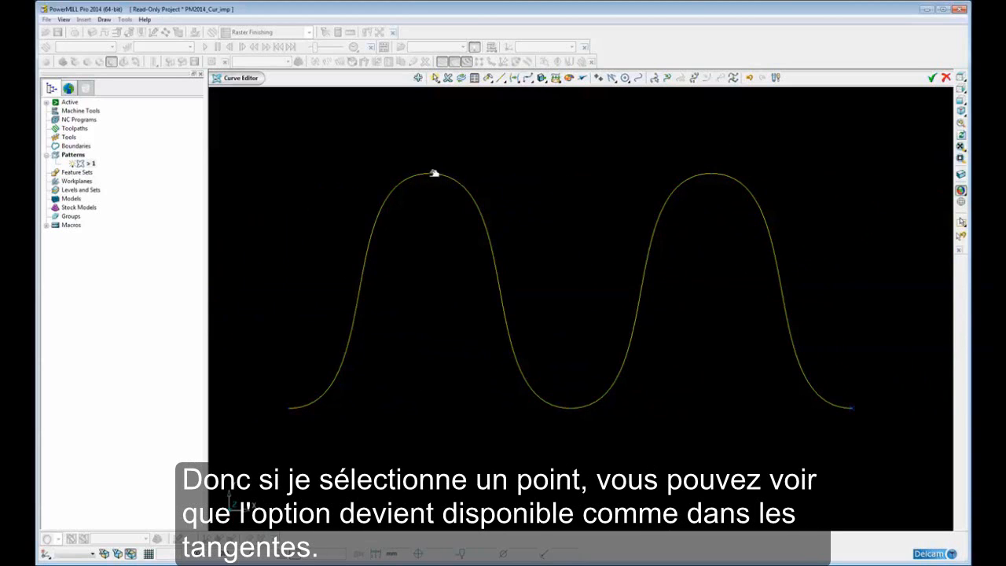
left_click(432, 173)
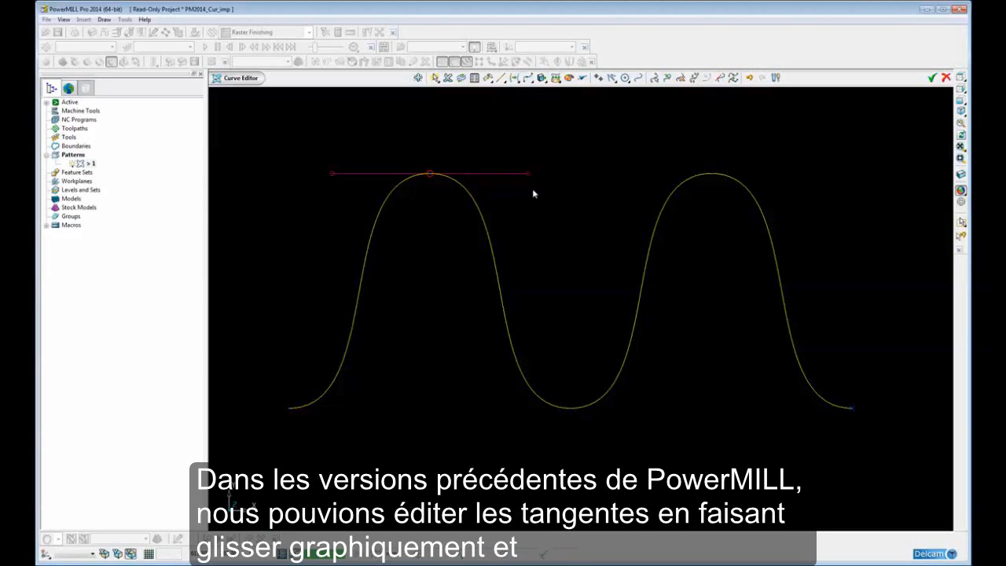
Try reshaping the first peak by pulling both tangent handles outward and upward, and undo the changes.
left_click_drag(532, 172, 589, 136)
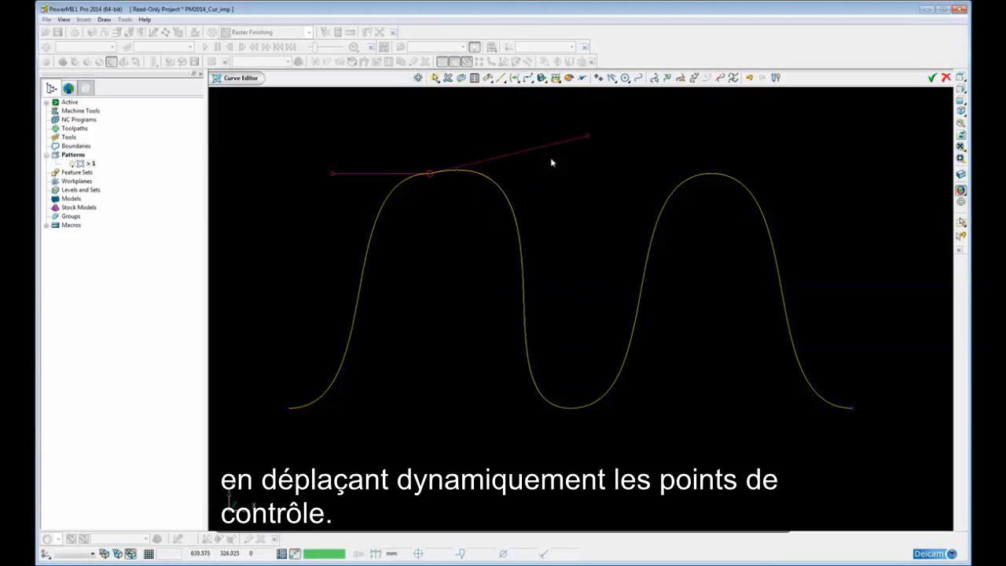
left_click_drag(339, 171, 286, 147)
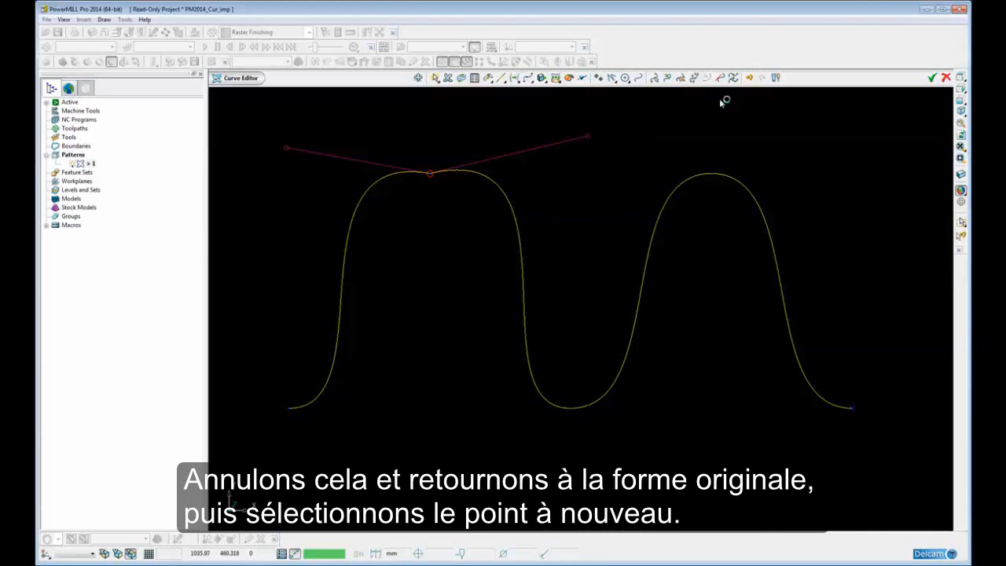
left_click(753, 77)
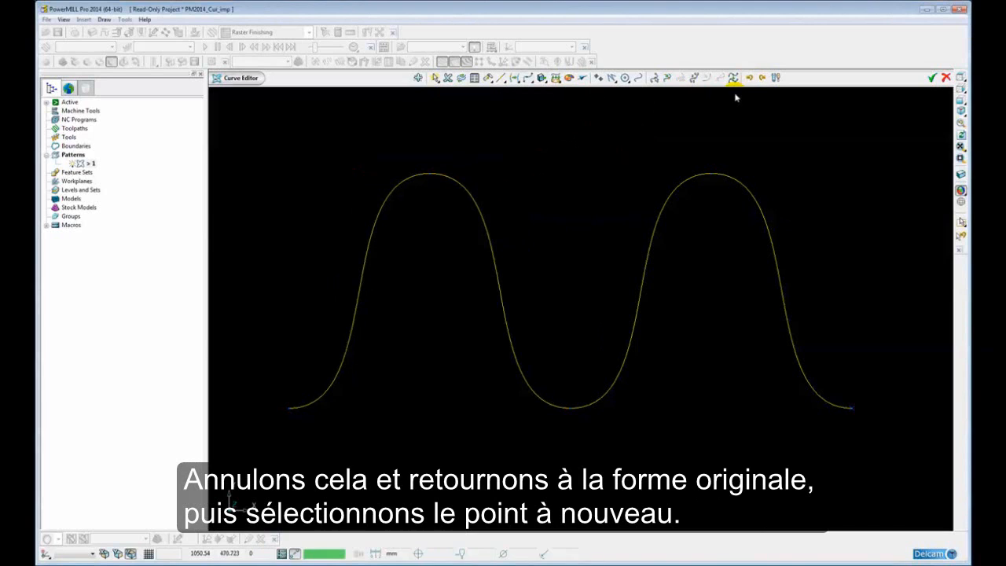
Reselect the wave's first peak point and open the Tangent Editor clear of it.
left_click(430, 174)
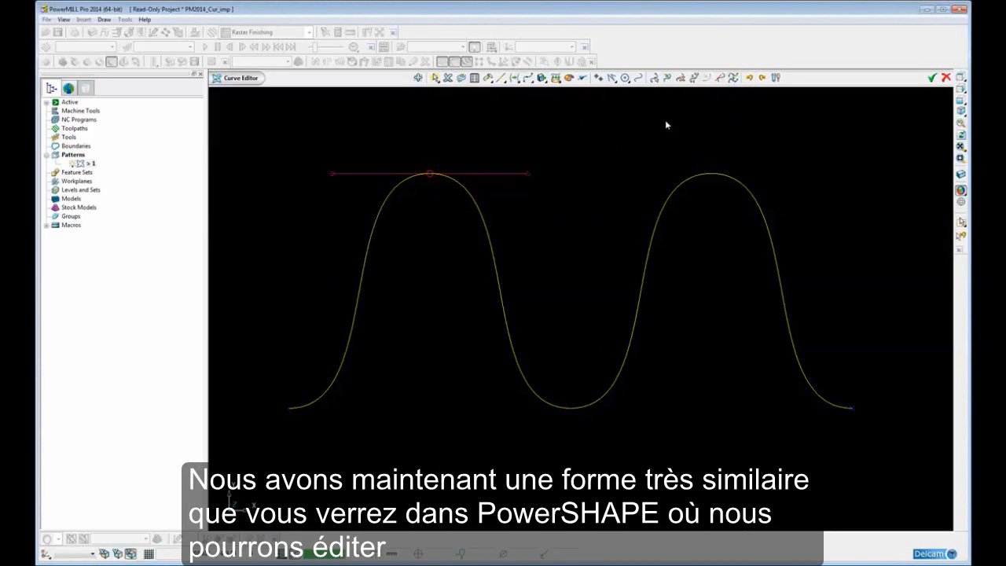
left_click(715, 77)
left_click(716, 77)
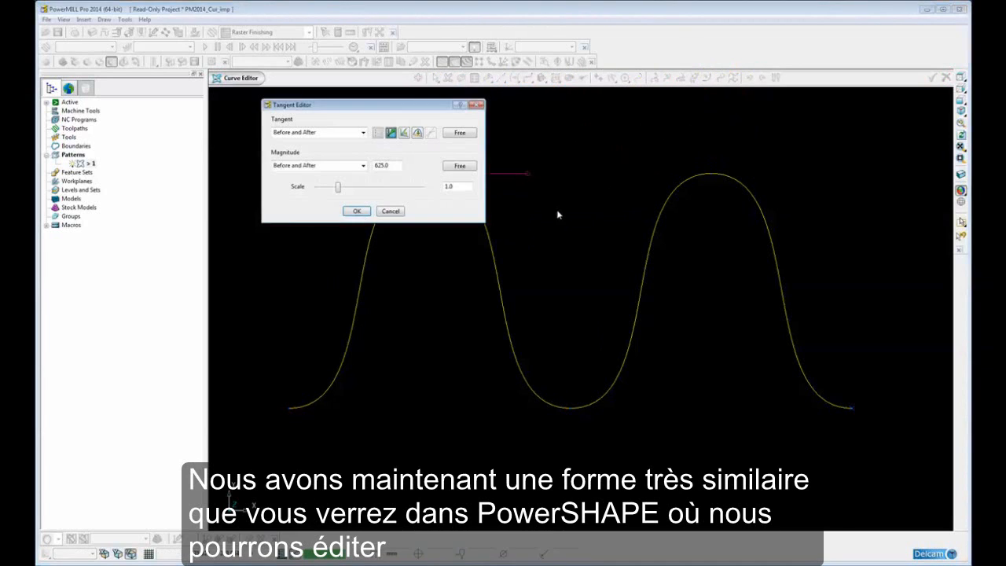
left_click_drag(386, 108, 367, 112)
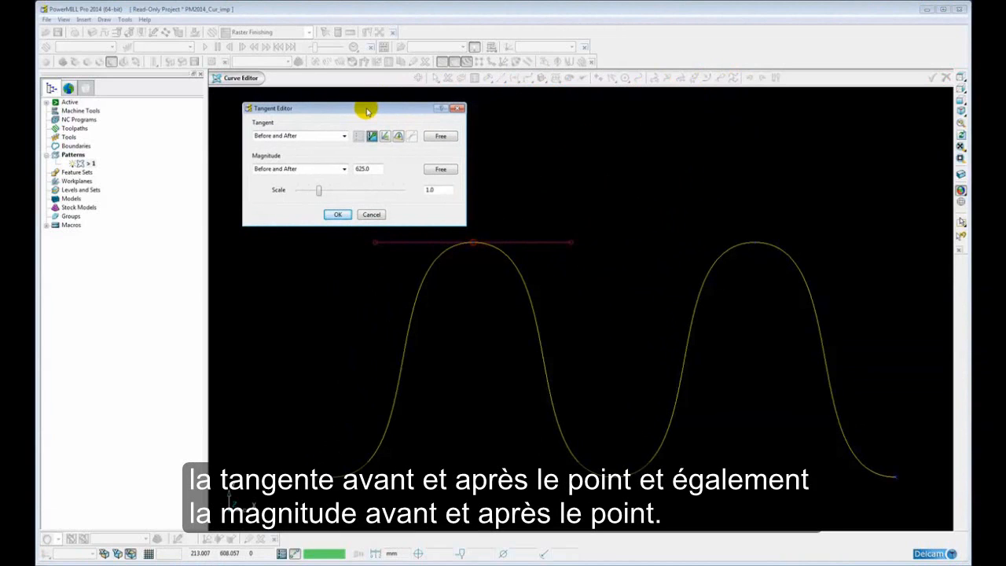
Scale the tangent magnitude before and after the first peak point by 1.5, and change the scale to 2.
left_click(345, 172)
left_click(345, 171)
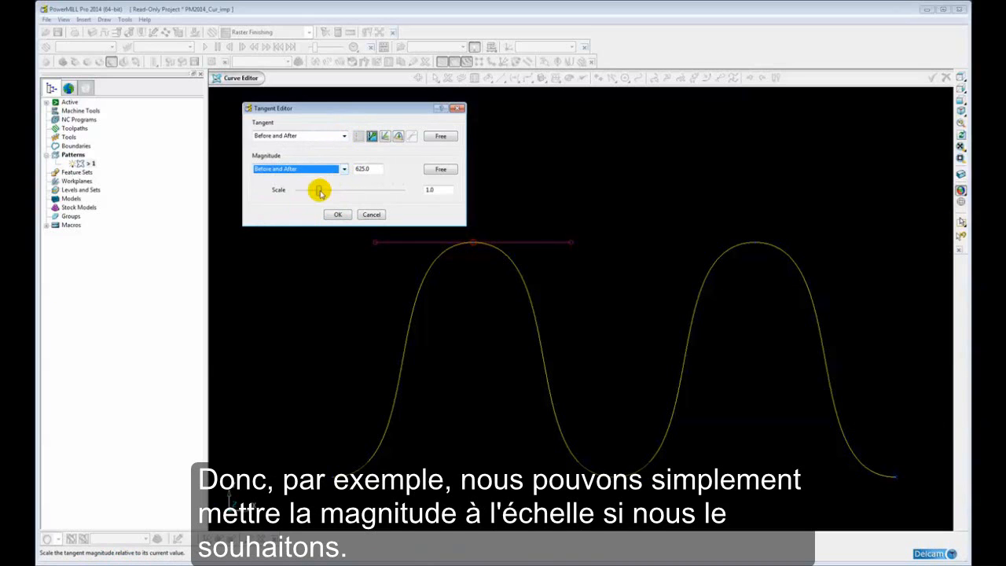
mouse_move(319, 191)
left_mouse_down()
mouse_move(363, 191)
mouse_move(329, 191)
left_mouse_up()
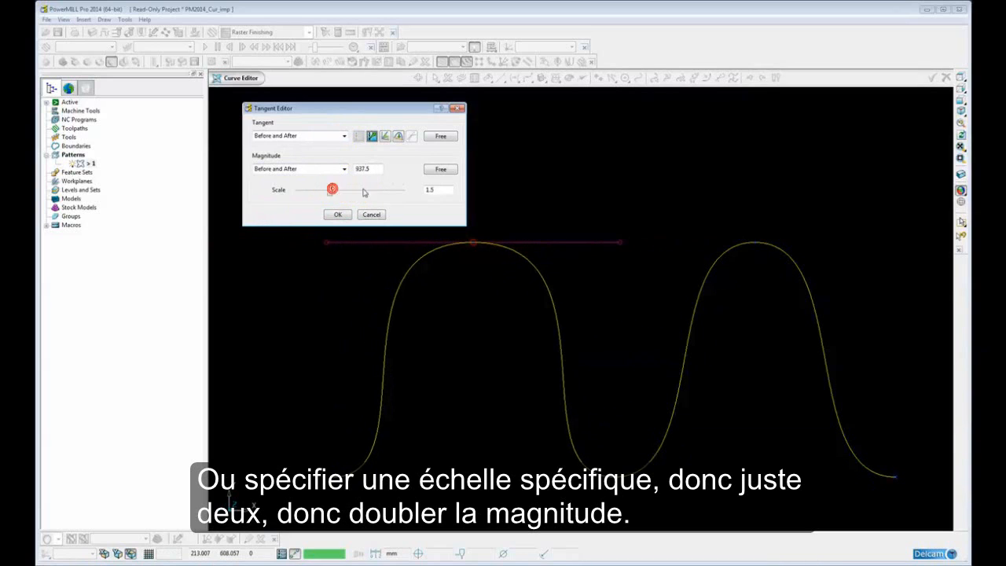
double_click(439, 190)
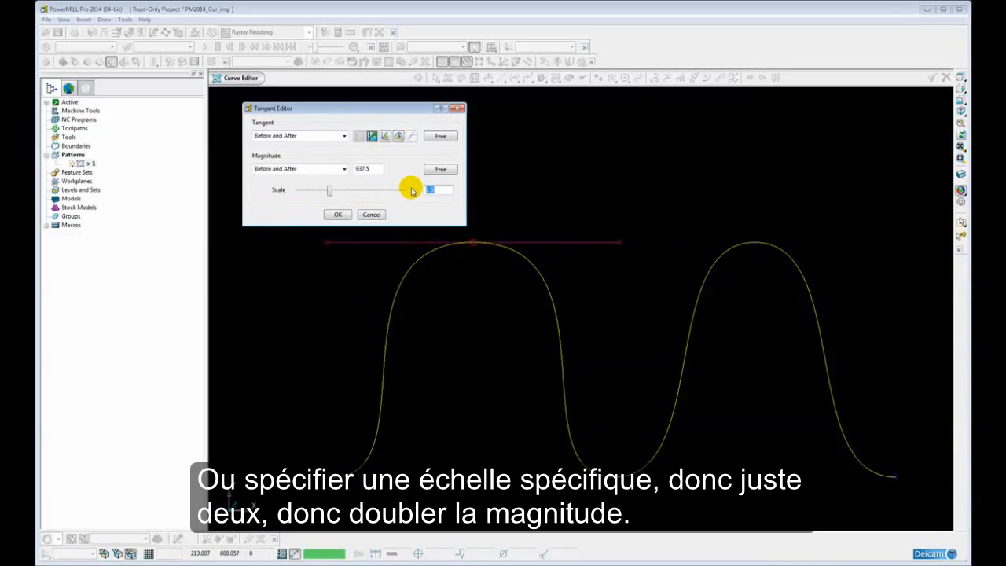
type("2")
key("Return")
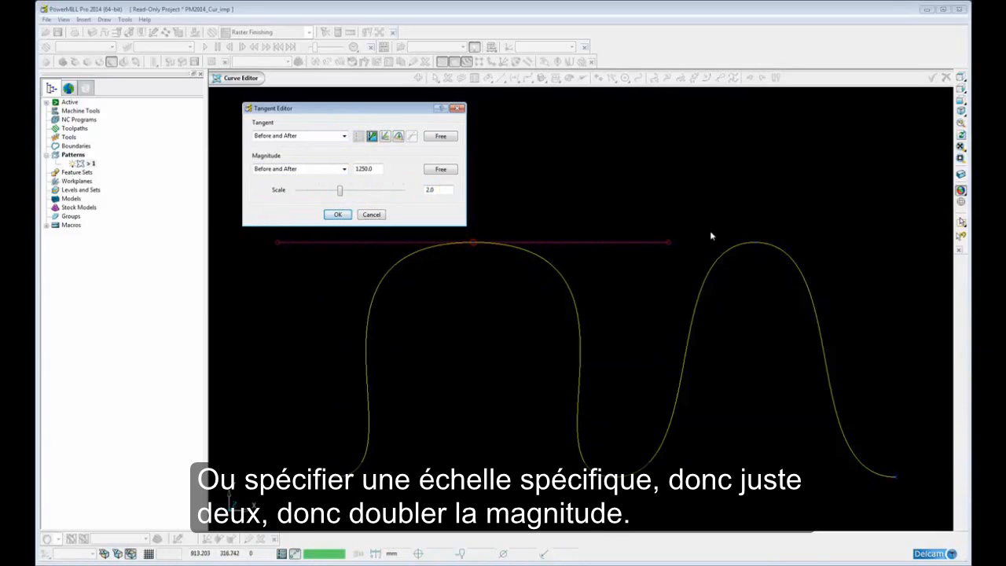
Free the first peak's tangent magnitude, and try straightening its tangents before freeing their direction.
left_click(754, 242)
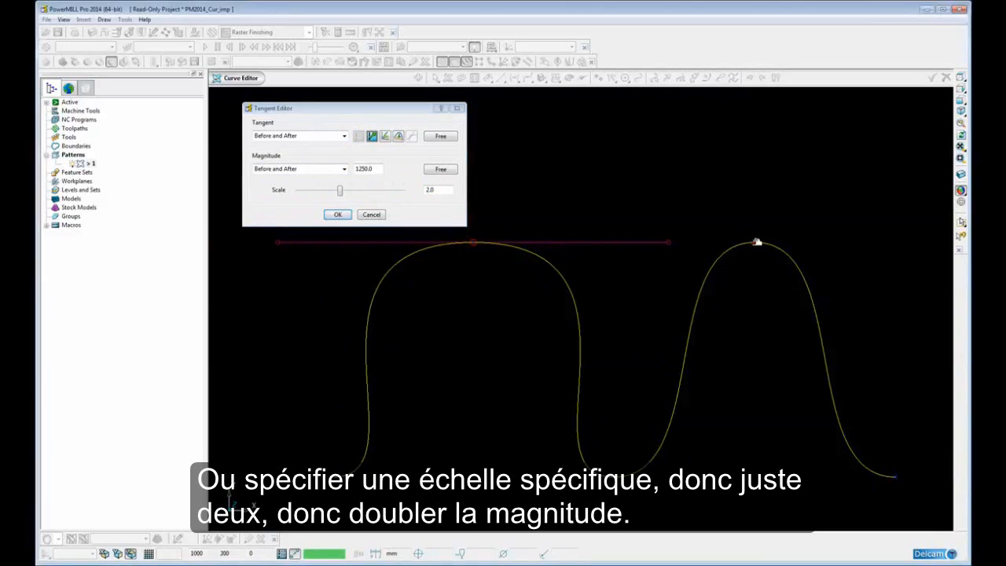
left_click(438, 171)
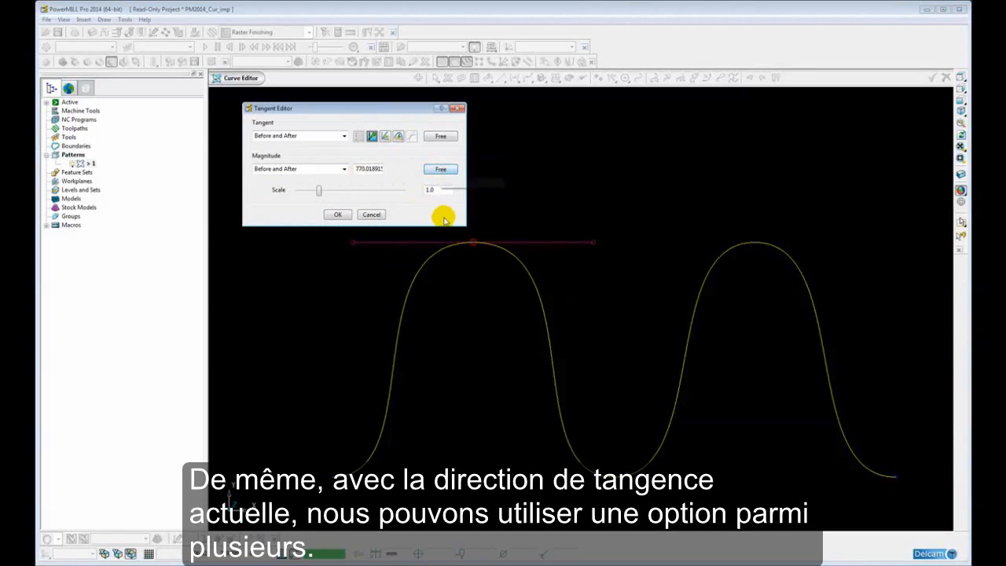
left_click(399, 136)
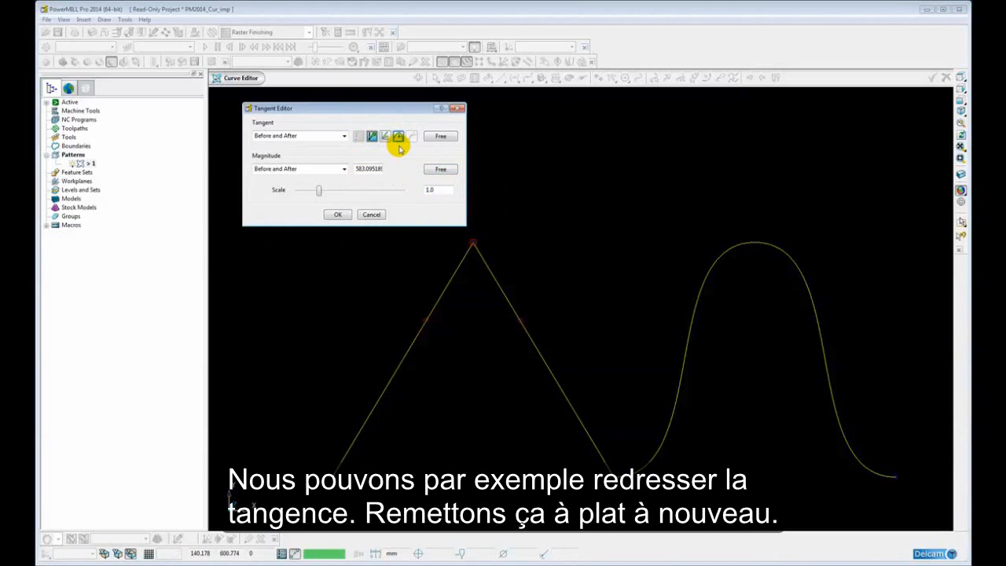
left_click(434, 136)
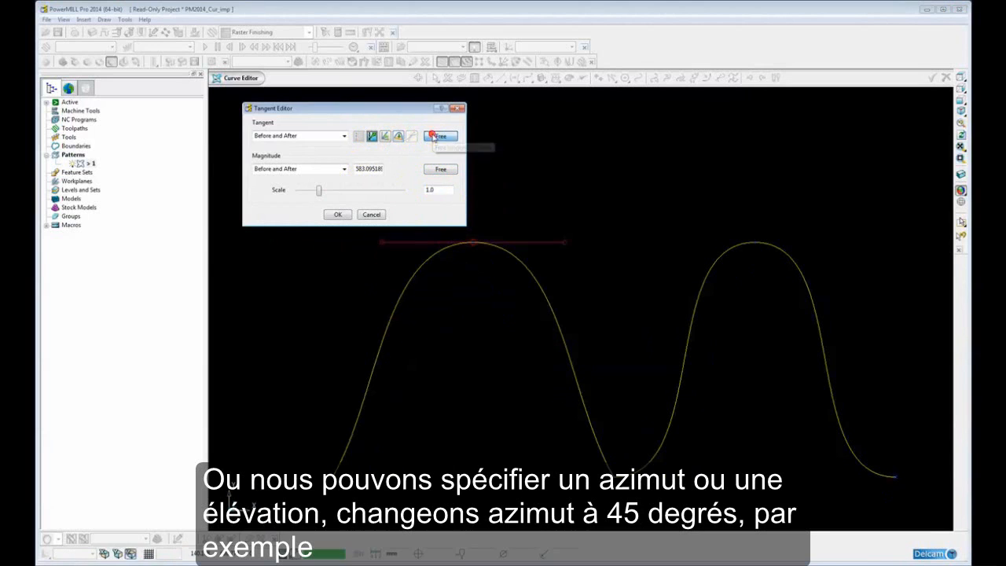
Try an azimuth of 45 for the first peak's tangent in the World workspace, and discard the angle change.
left_click(385, 136)
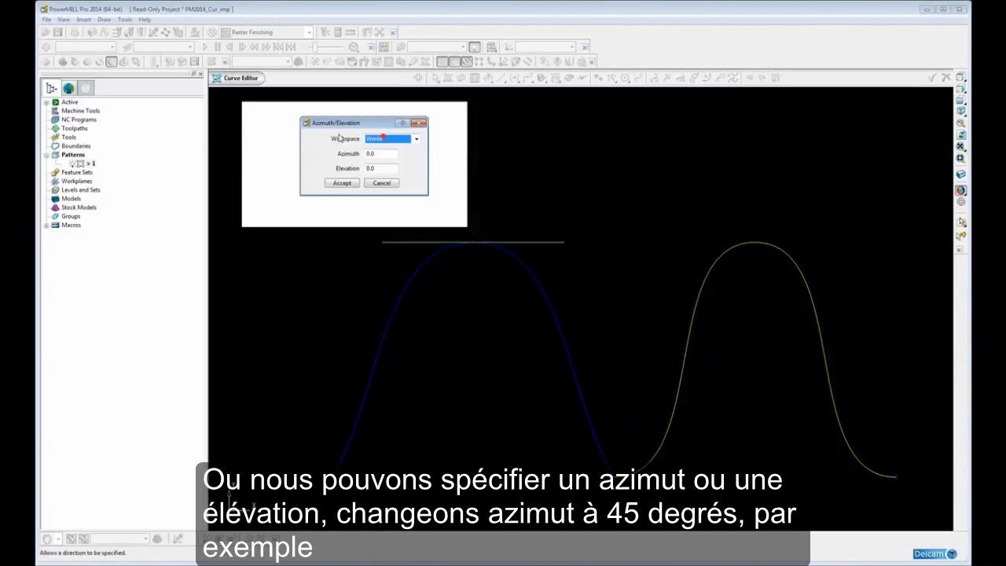
double_click(386, 154)
type("45")
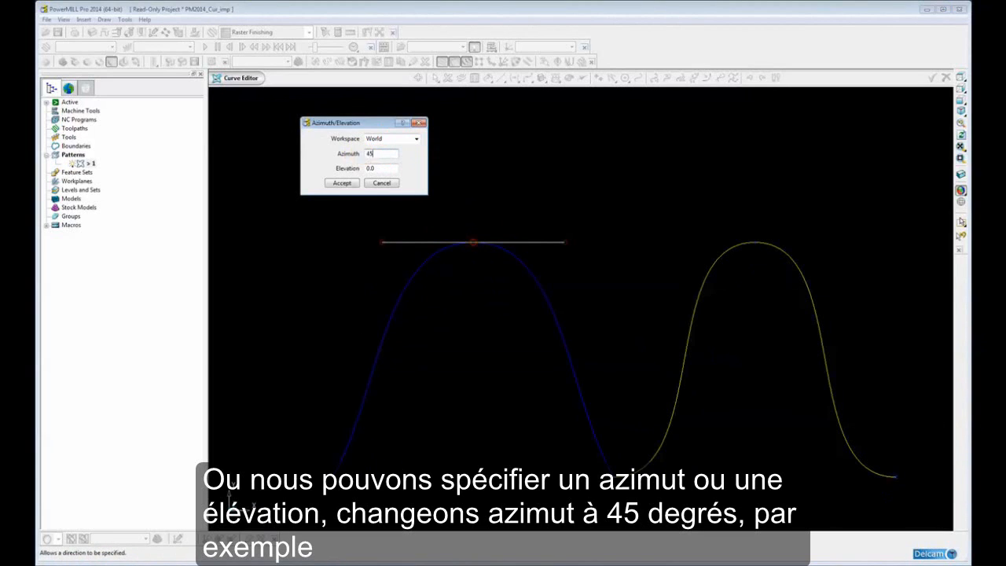
double_click(382, 168)
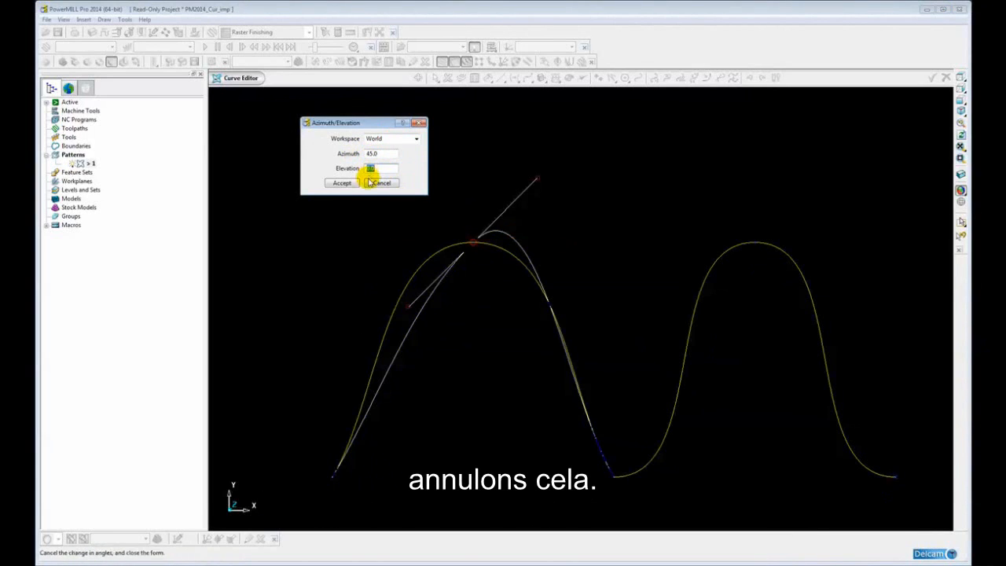
left_click(382, 183)
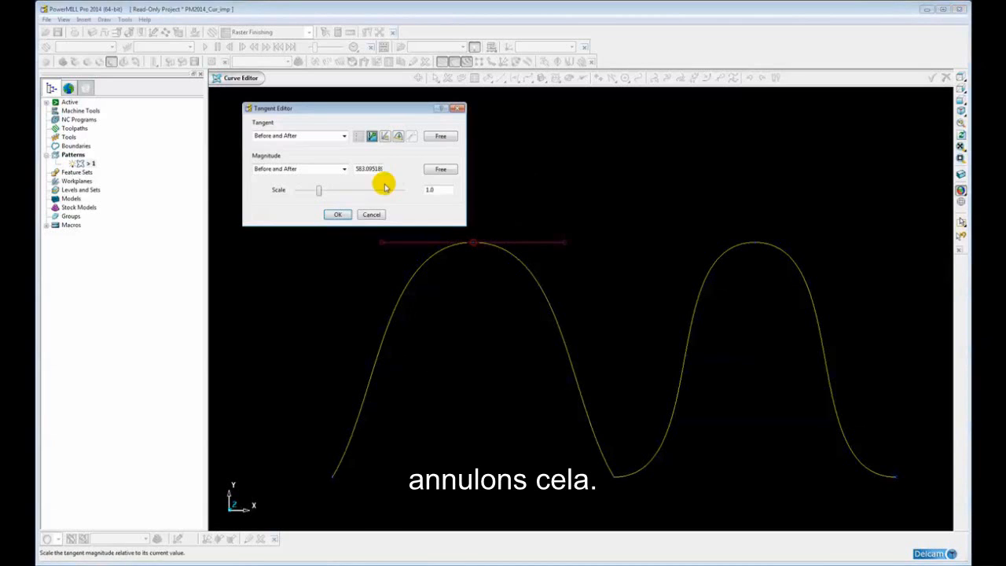
Open the IJK direction settings for the first peak's tangent, and discard them along with all tangent edits.
left_click(372, 136)
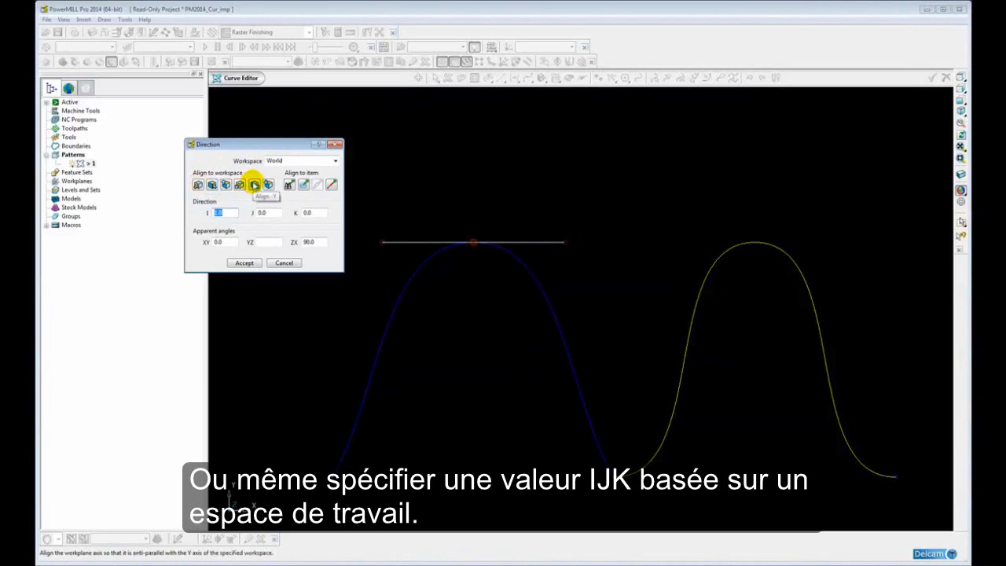
left_click(284, 263)
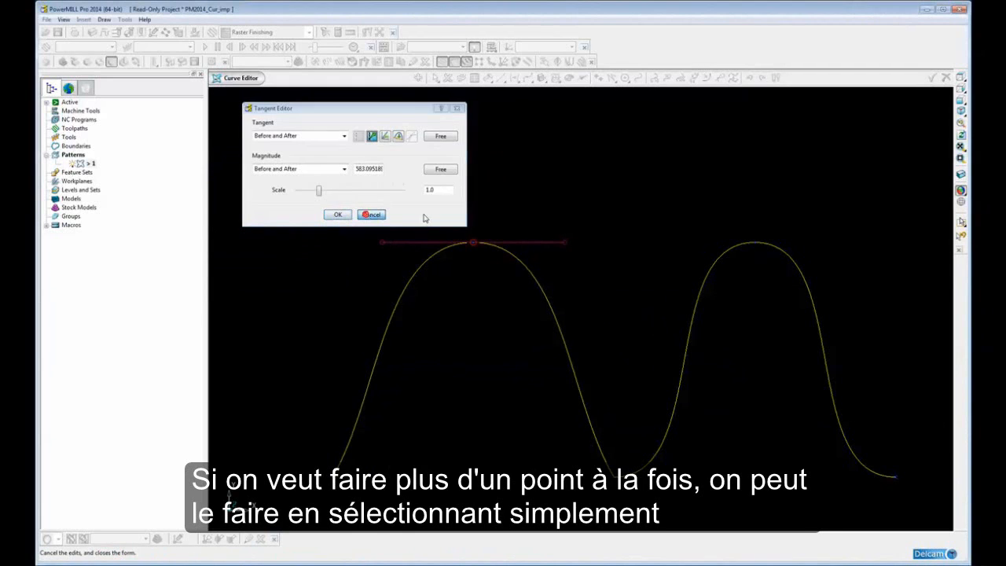
left_click(368, 215)
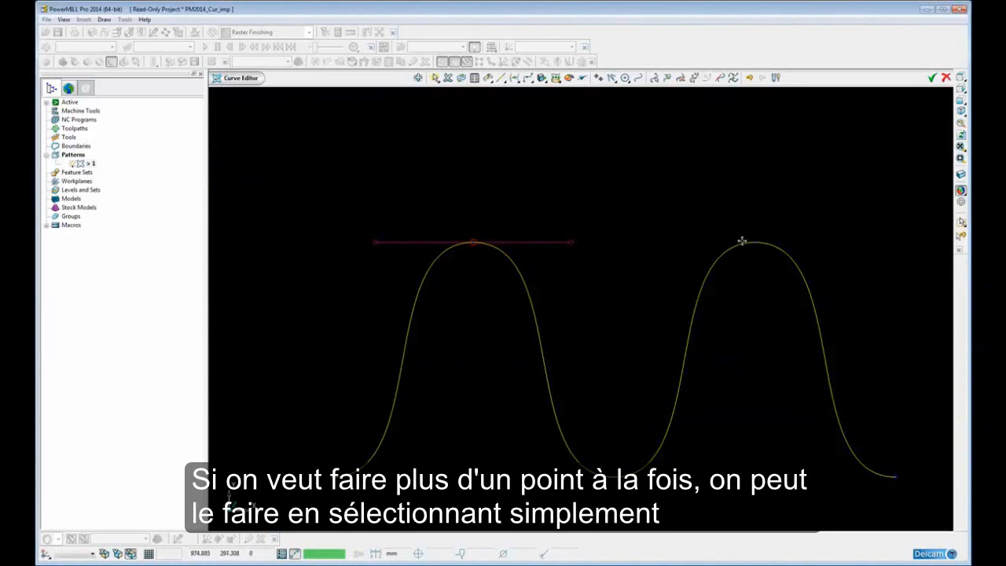
Add the wave's middle valley and second peak to the selection, try straightening their tangents together, and cancel the edit.
left_click(758, 242, "shift")
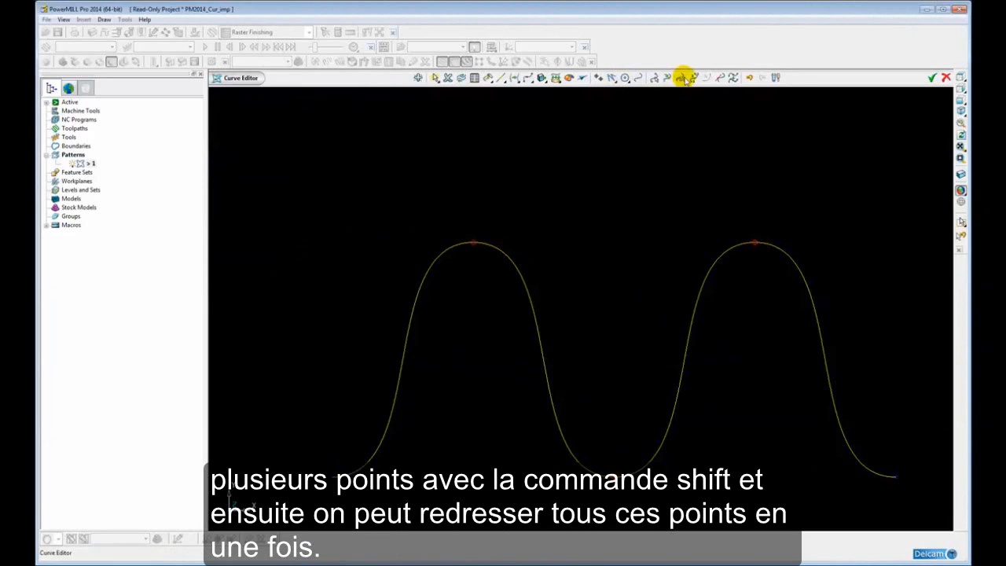
left_click(720, 78)
left_click(399, 135)
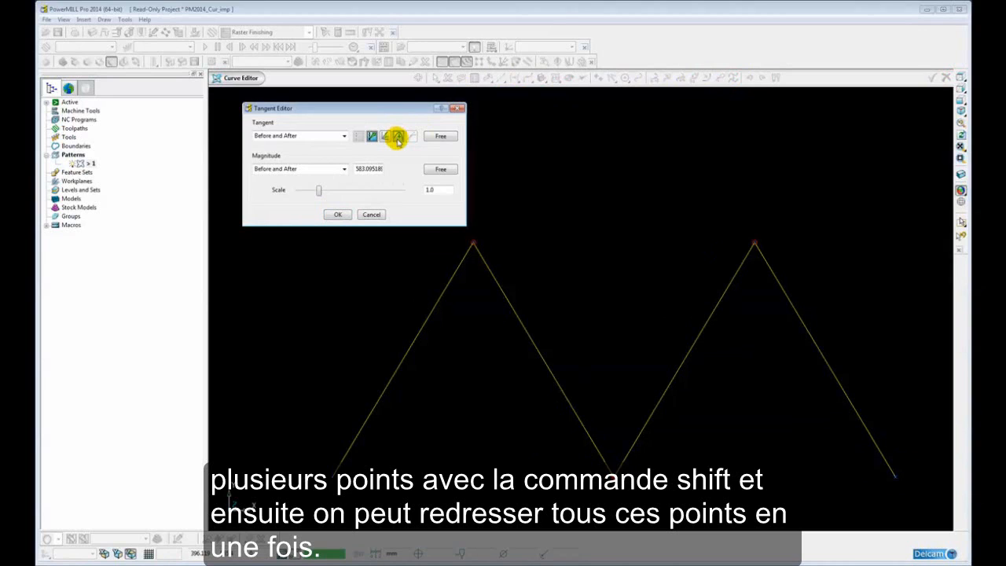
left_click(371, 214)
Select the closed arc-line curve with straight upper and lower edges and examine which curve operations it offers.
scroll(625, 214, "down", 3)
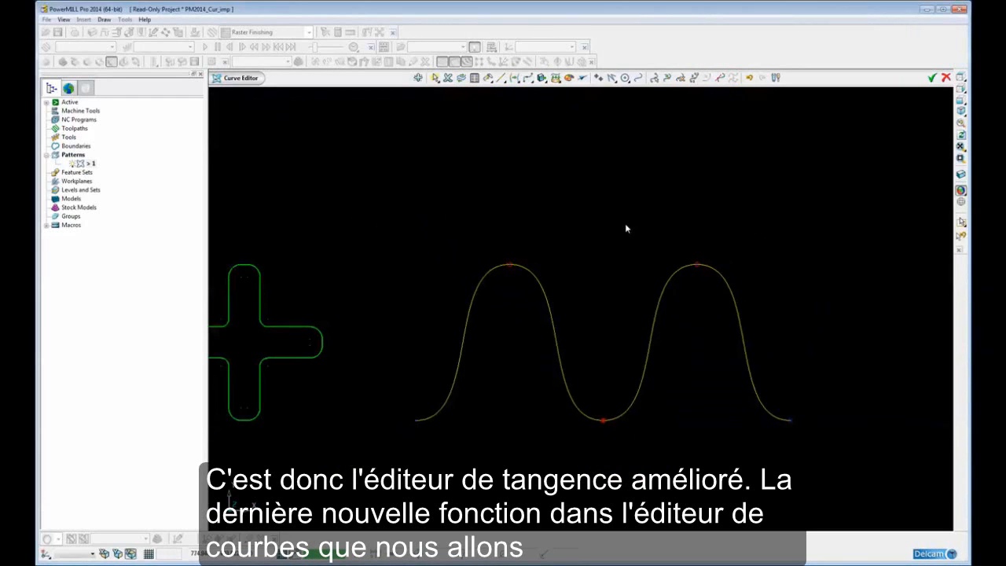
middle_click_drag(658, 244, 526, 229, "shift")
middle_click_drag(624, 253, 460, 247, "shift")
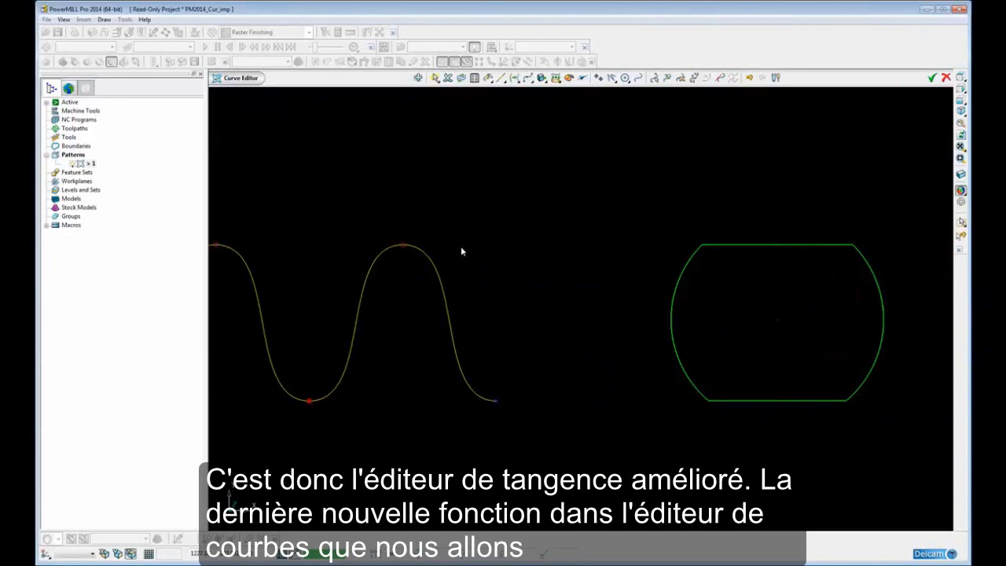
mouse_move(721, 260)
middle_mouse_down("shift")
mouse_move(562, 250)
mouse_move(575, 268)
middle_mouse_up("shift")
scroll(604, 267, "up", 3)
scroll(604, 268, "up", 2)
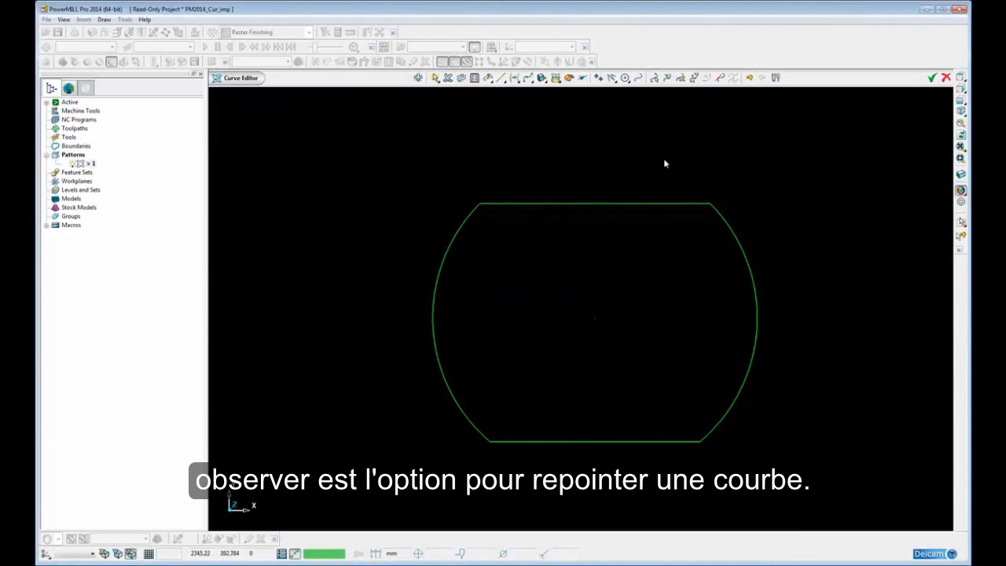
left_click(659, 203)
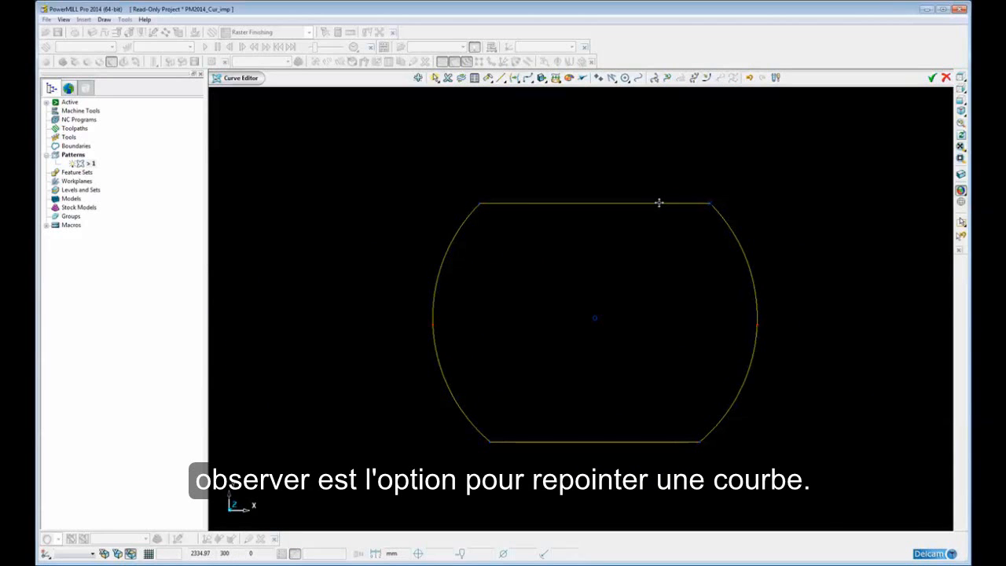
right_click(660, 203)
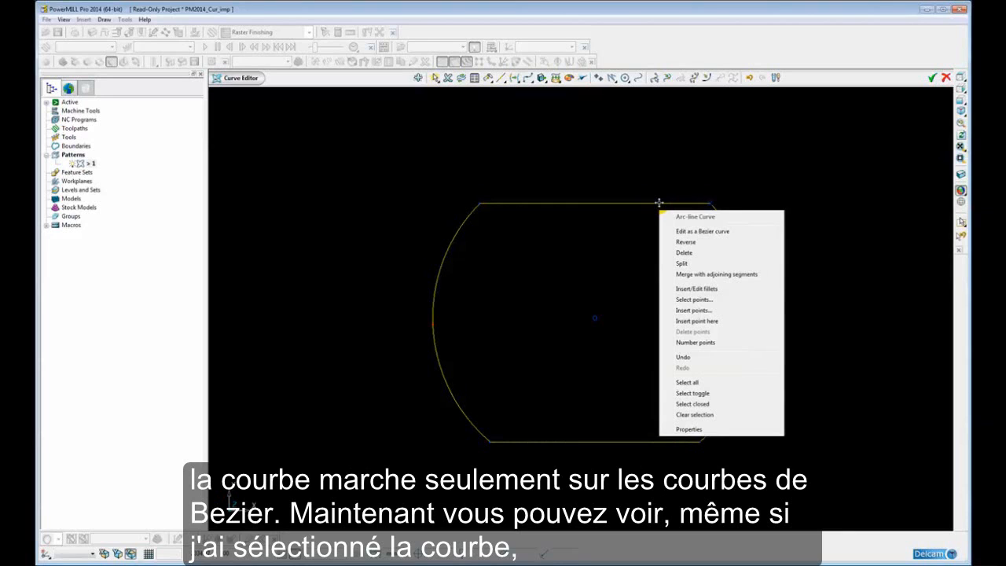
left_click(719, 136)
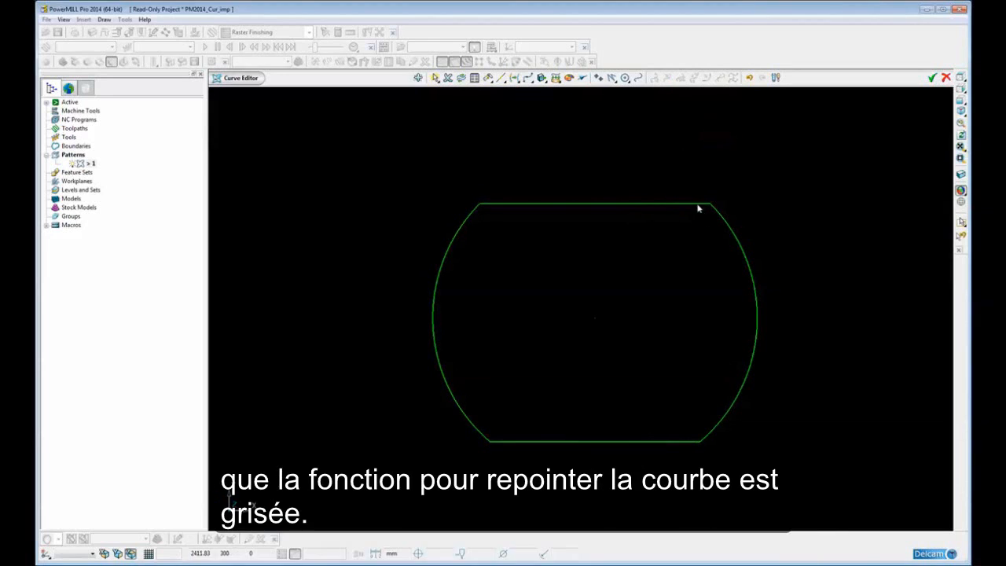
Reselect the closed arc-line curve and convert it for editing as a Bezier curve.
left_click(698, 206)
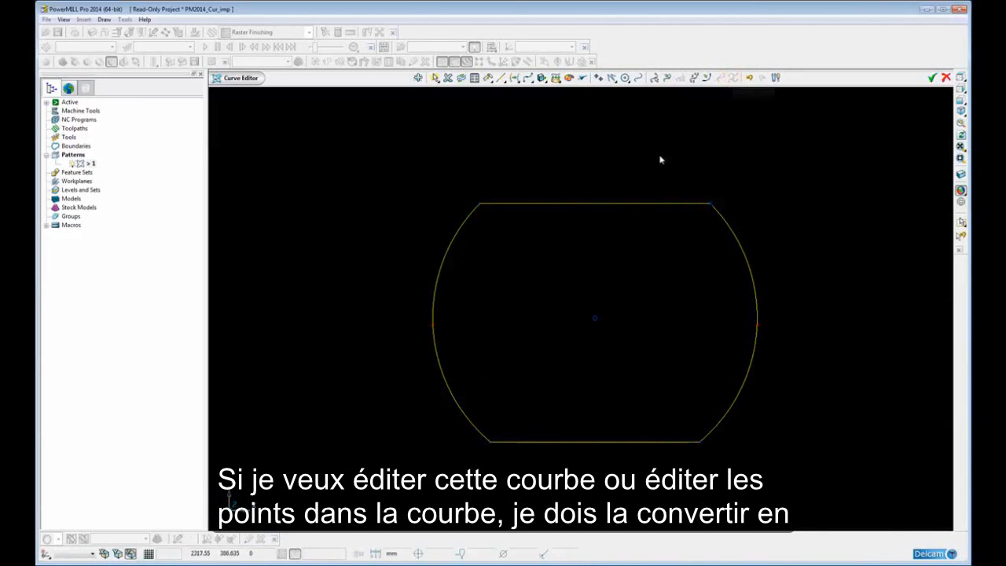
left_click(622, 172)
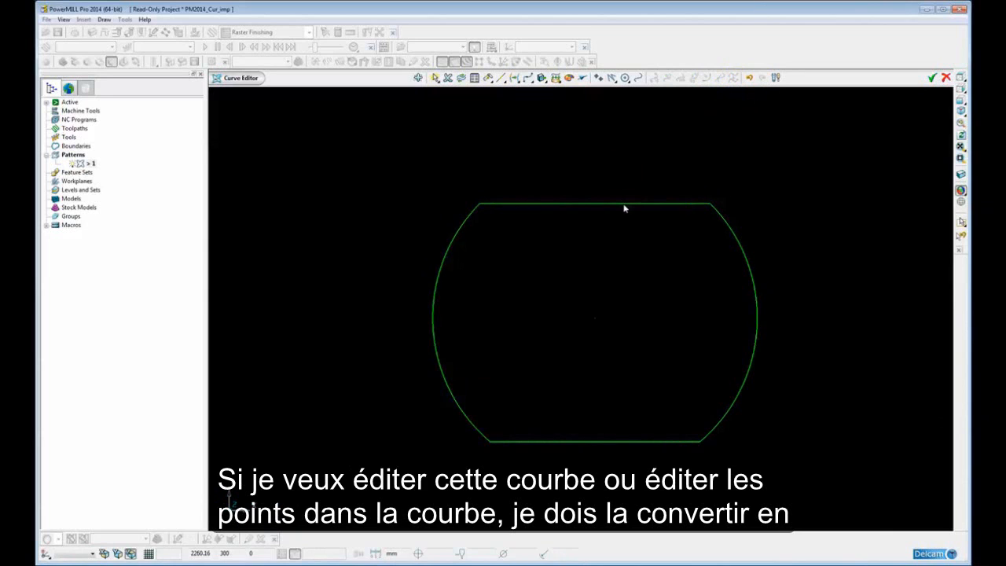
left_click(624, 205)
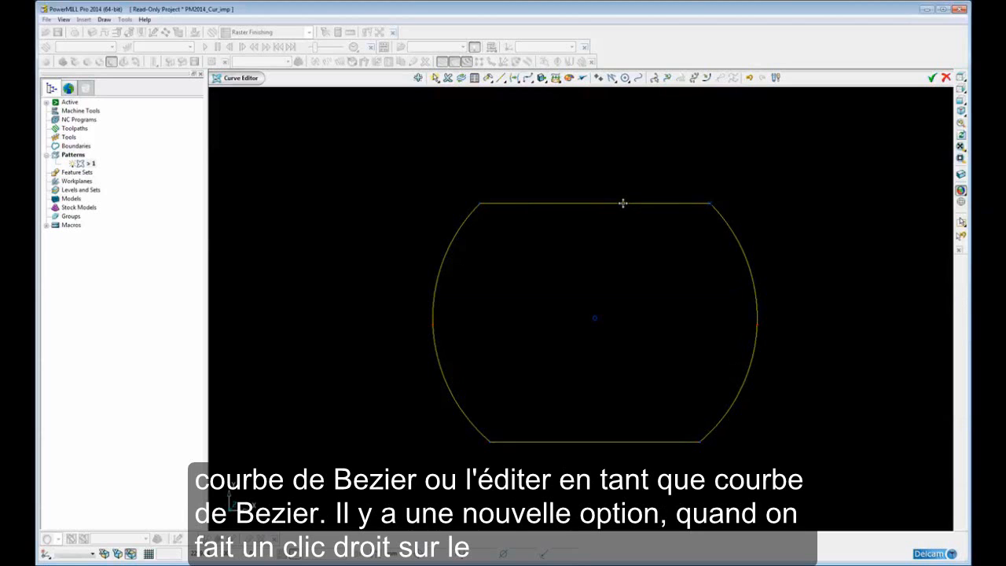
right_click(623, 204)
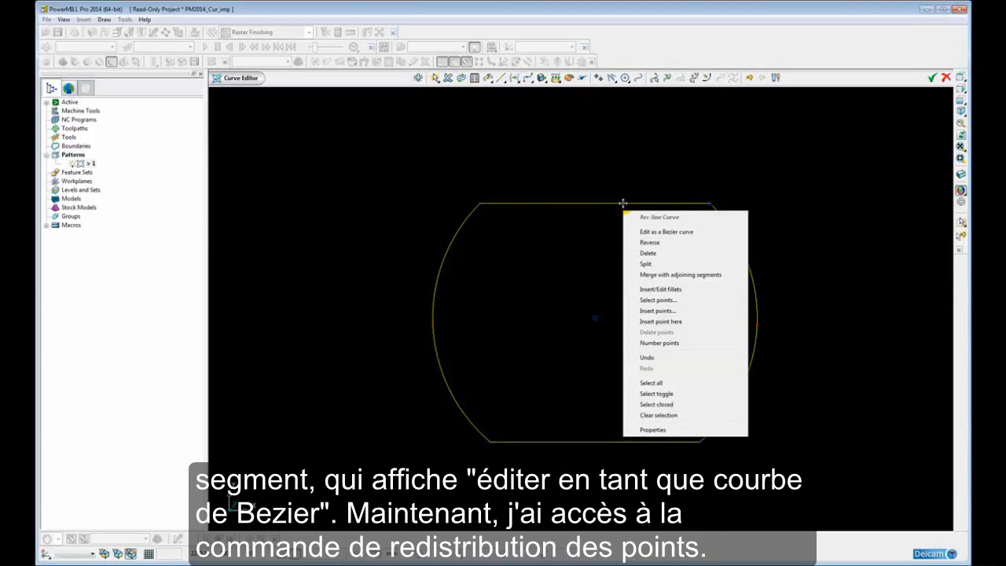
left_click(672, 233)
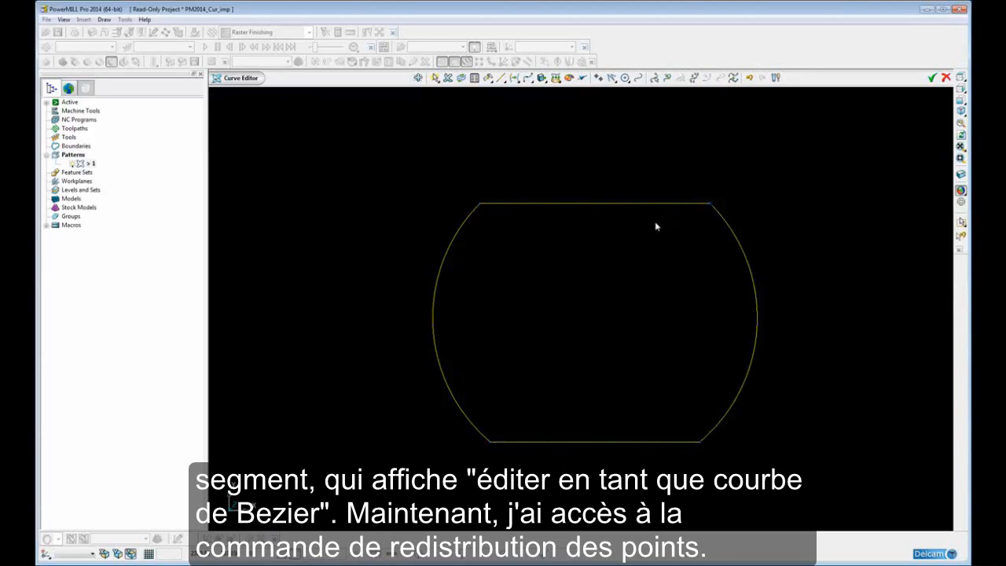
Start repointing the closed Bezier curve, ignoring all its discontinuities and using 20 points in the range.
left_click(730, 78)
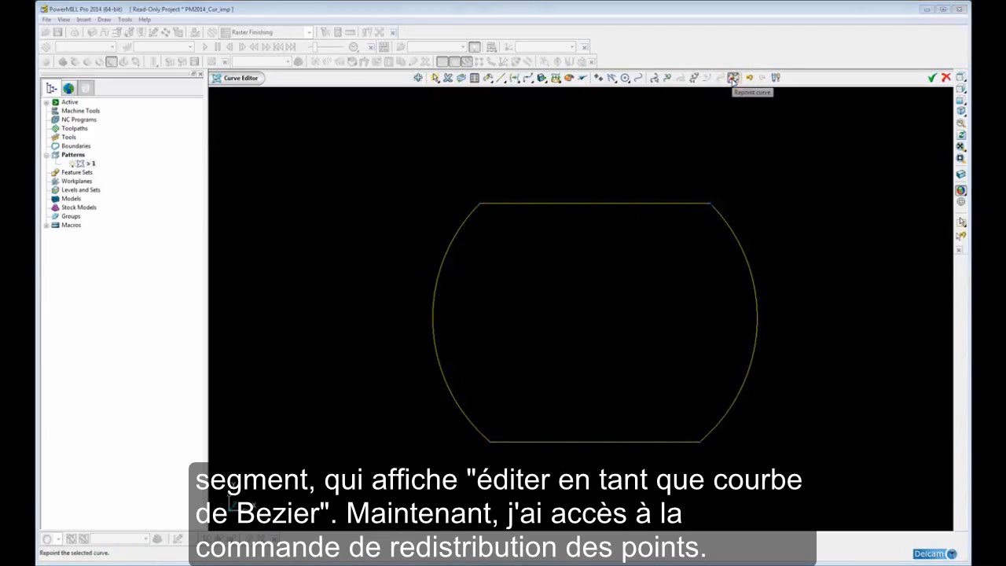
middle_click_drag(647, 282, 756, 284, "shift")
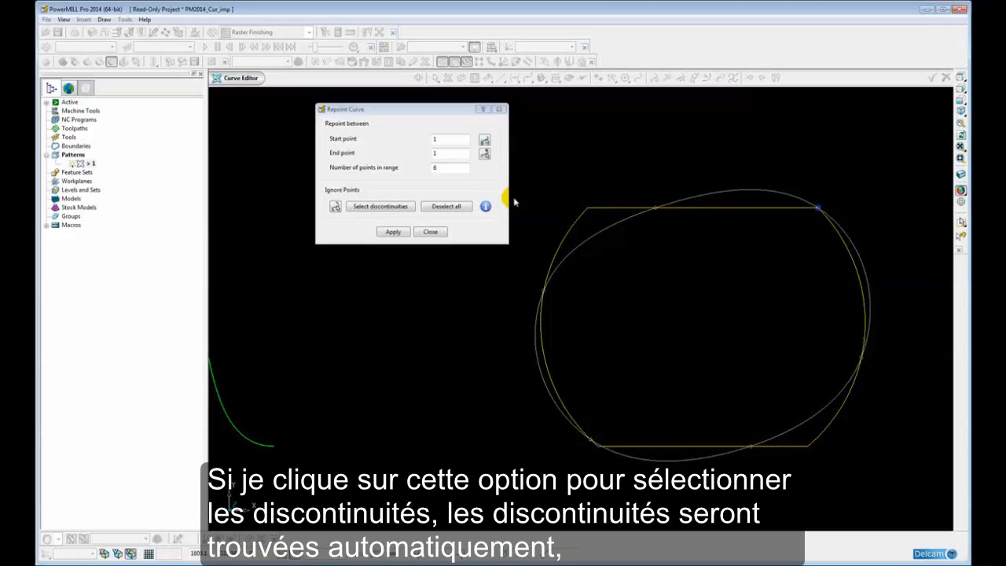
left_click(365, 208)
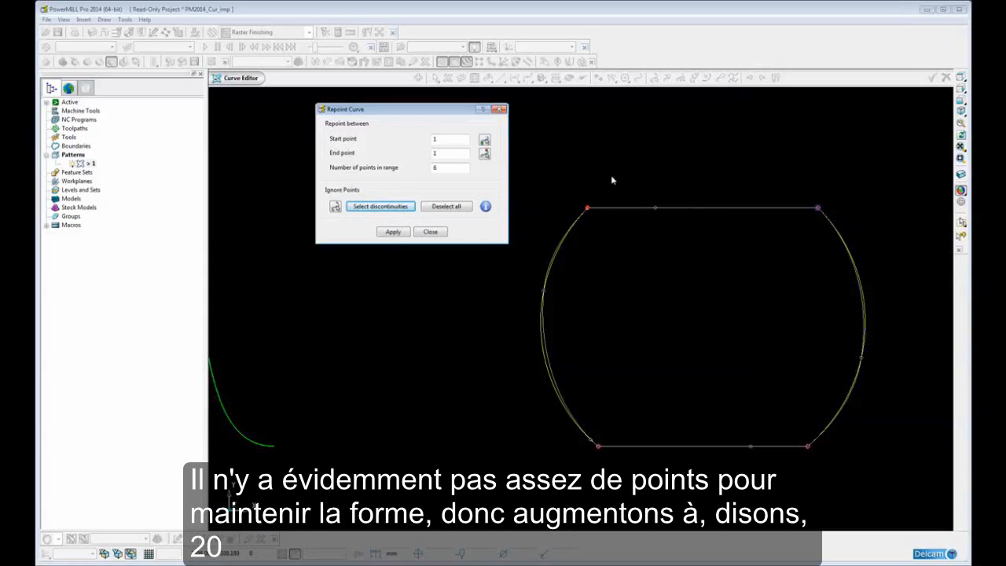
double_click(446, 168)
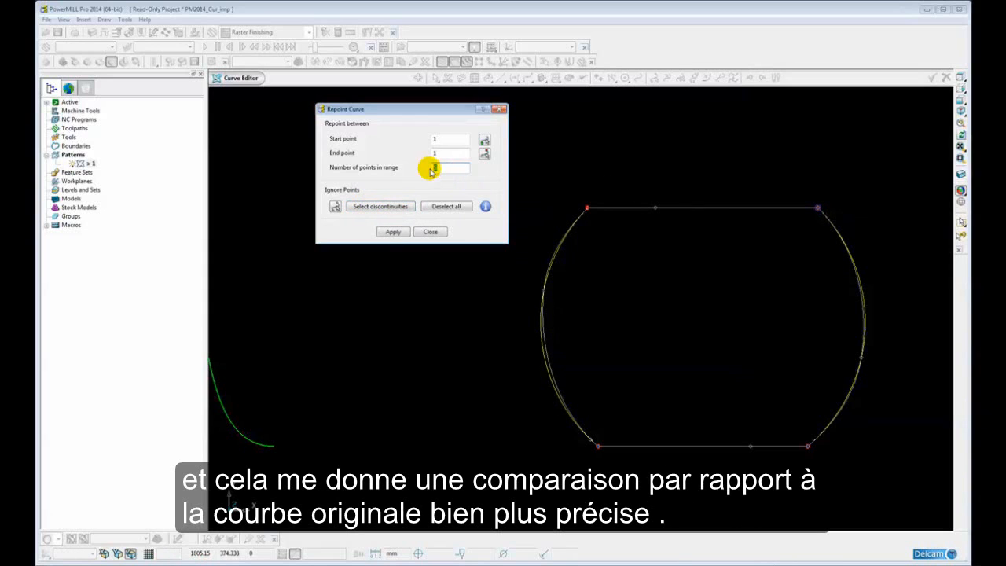
type("20")
key("Tab")
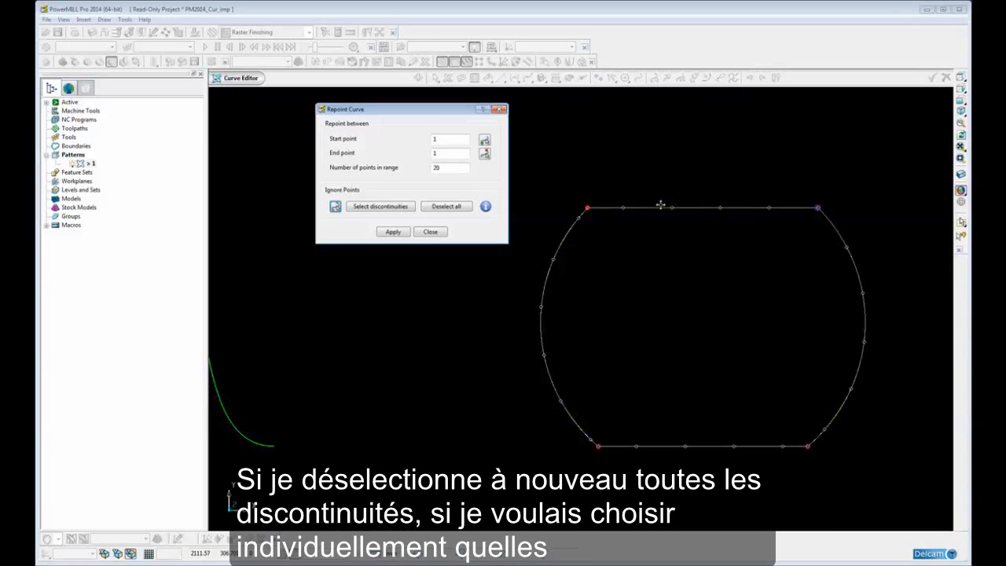
Try ignoring only the curve's two upper corner points, 6 and 1, and repointing with 6 points in the range.
left_click(441, 207)
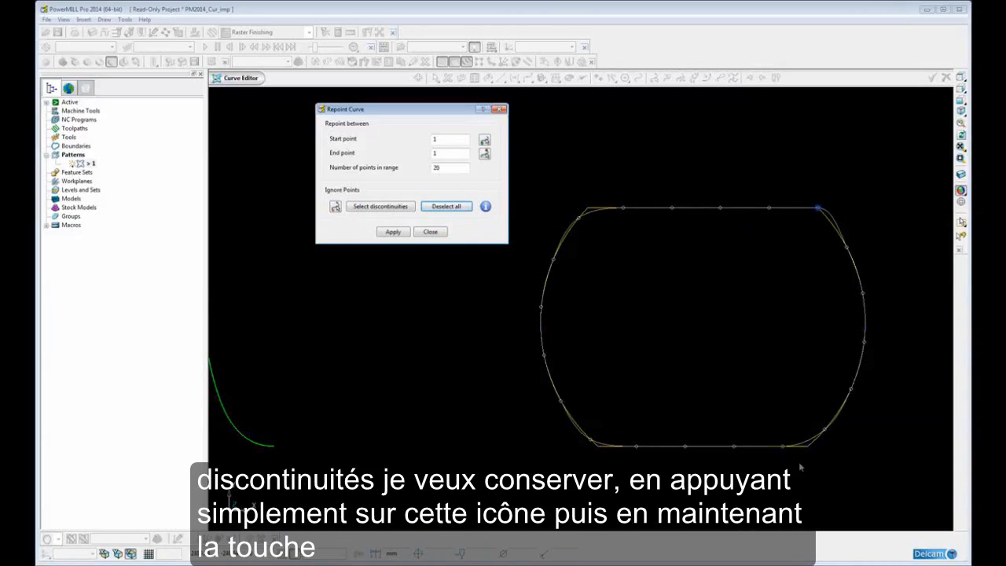
left_click(335, 207)
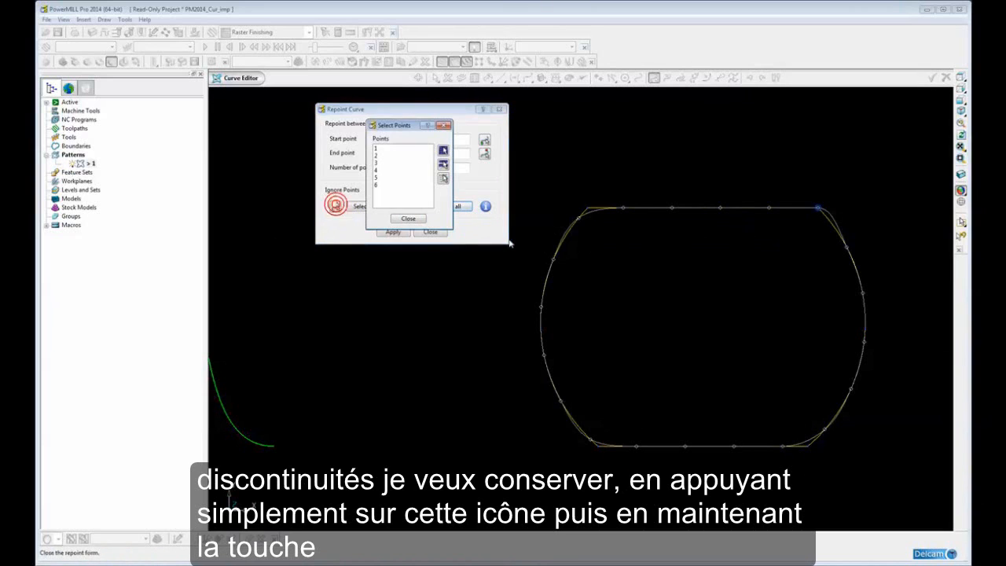
left_click(588, 209)
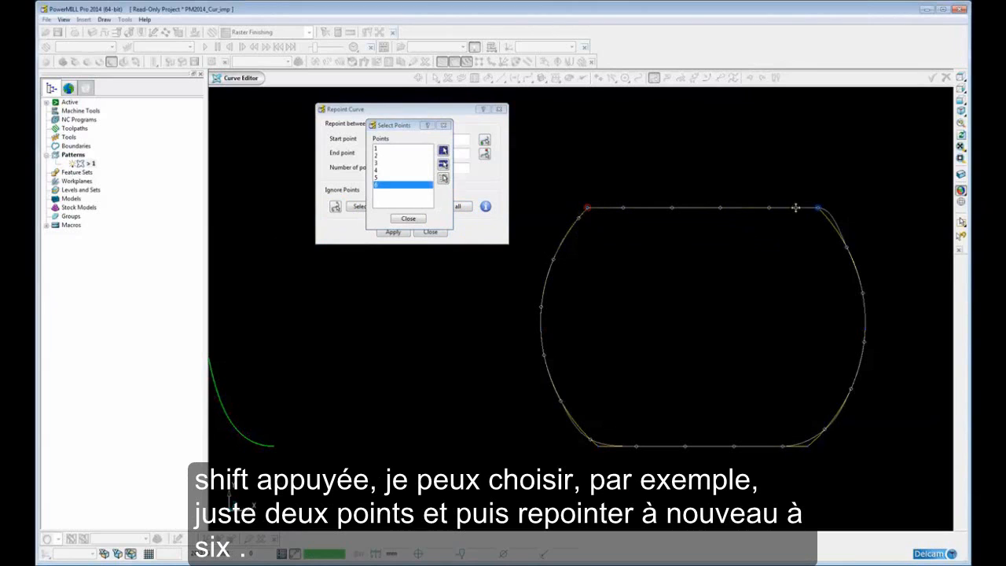
left_click(820, 208, "shift")
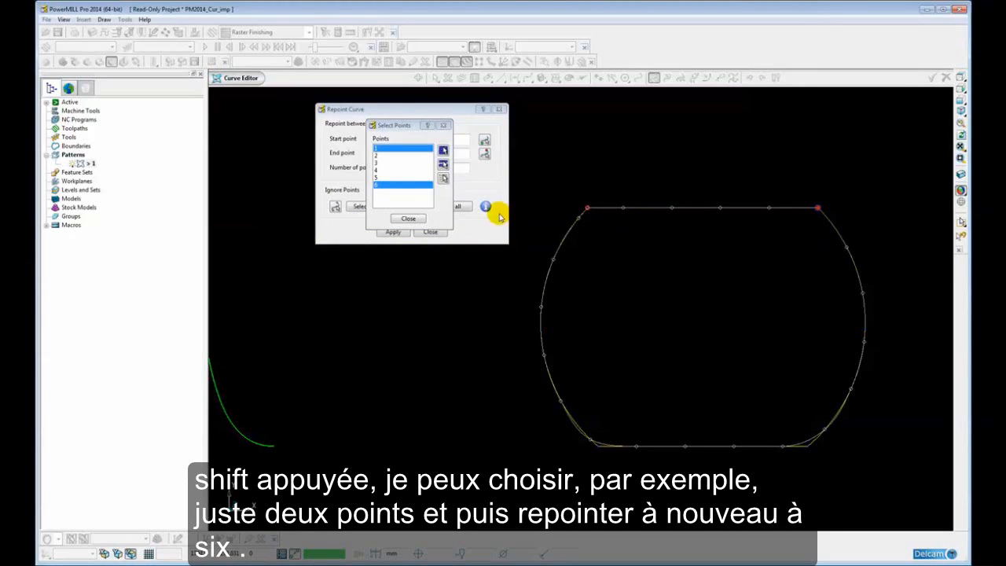
left_click(409, 218)
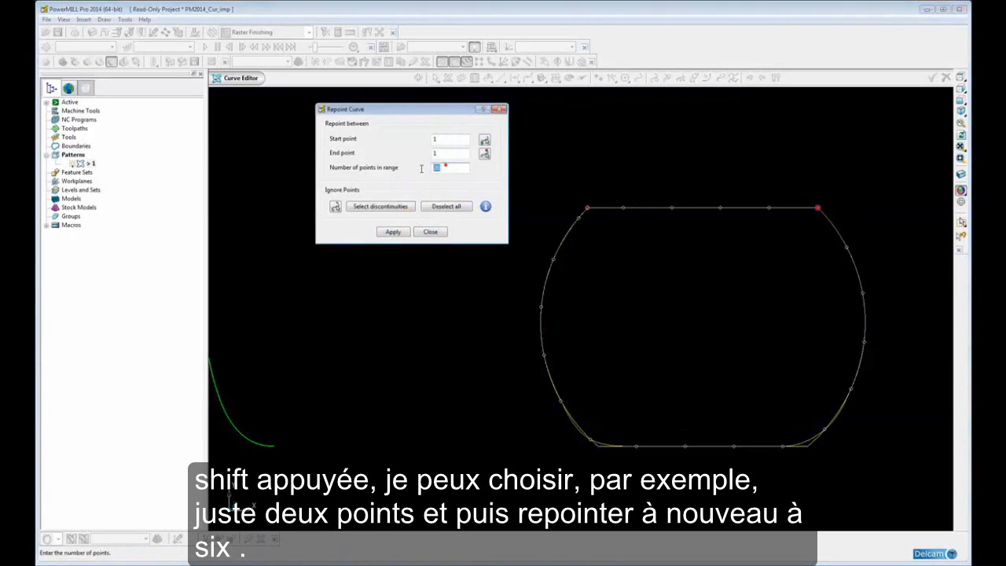
double_click(437, 167)
type("6")
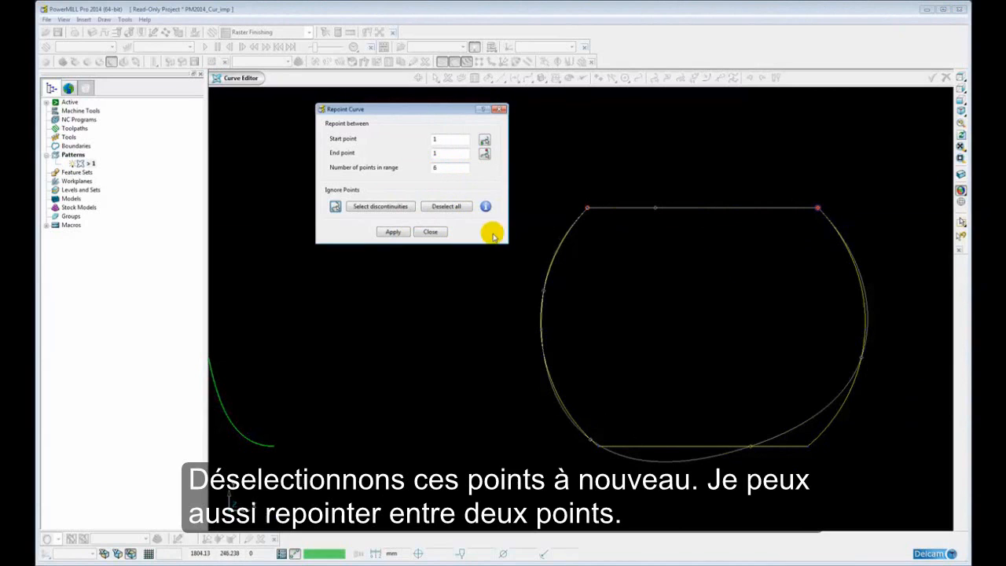
Deselect all ignored points and limit the repointing to the left arc, from lower corner point 4 to upper corner point 6.
left_click(445, 207)
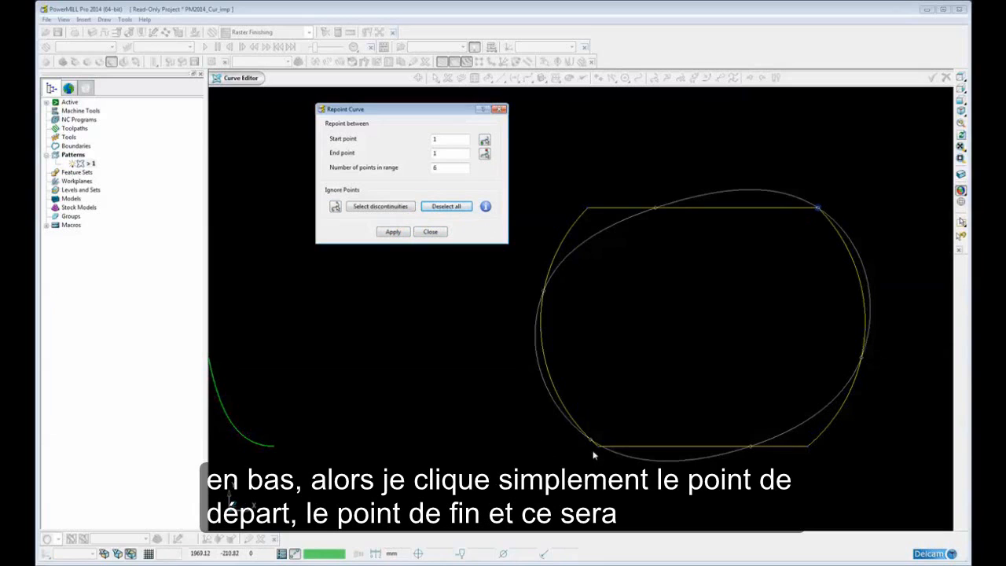
left_click(484, 141)
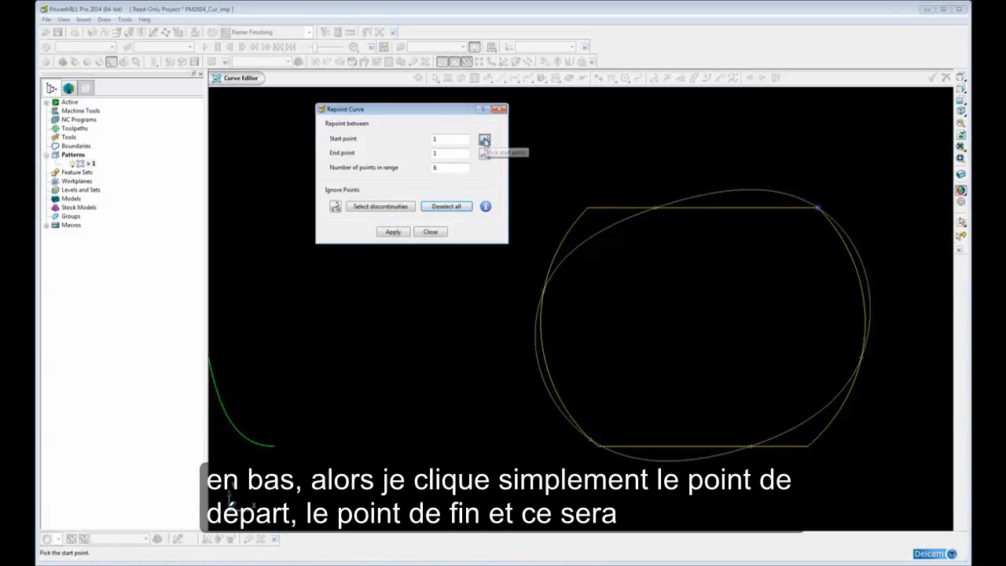
left_click(485, 141)
left_click(600, 446)
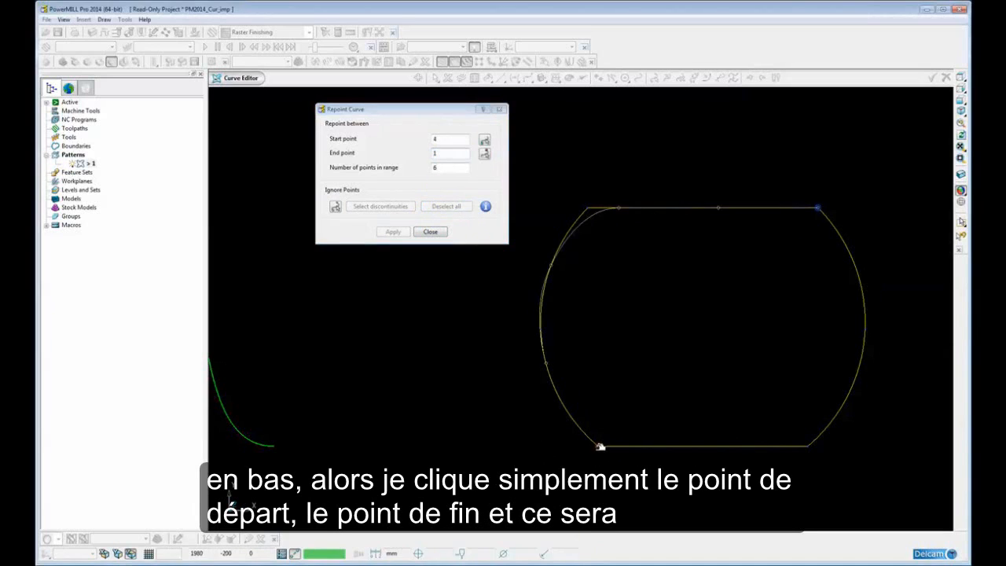
left_click(485, 153)
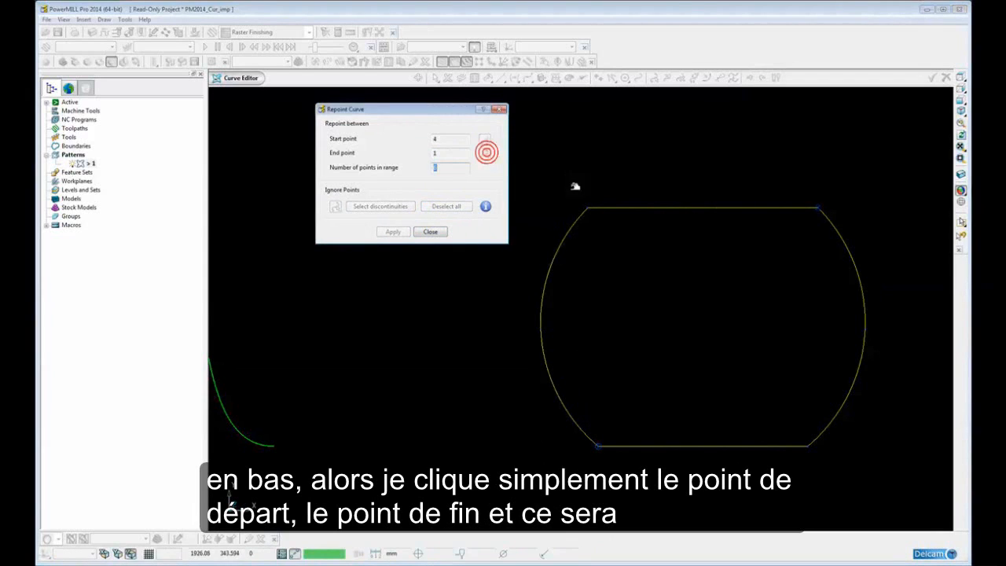
left_click(590, 208)
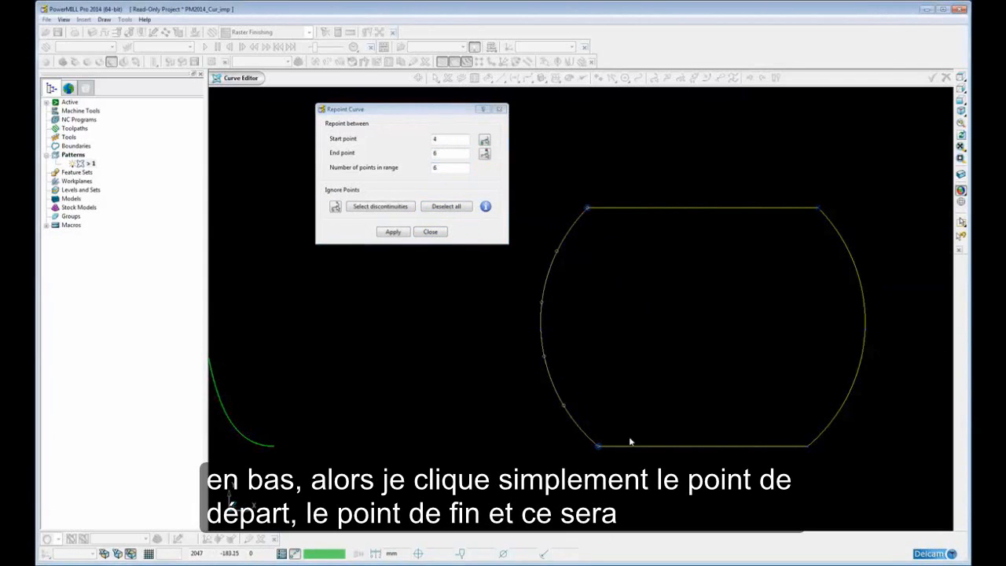
Repoint the left arc with 12 points, then finish repointing and accept the curve edits.
left_click_drag(449, 168, 423, 172)
type("12")
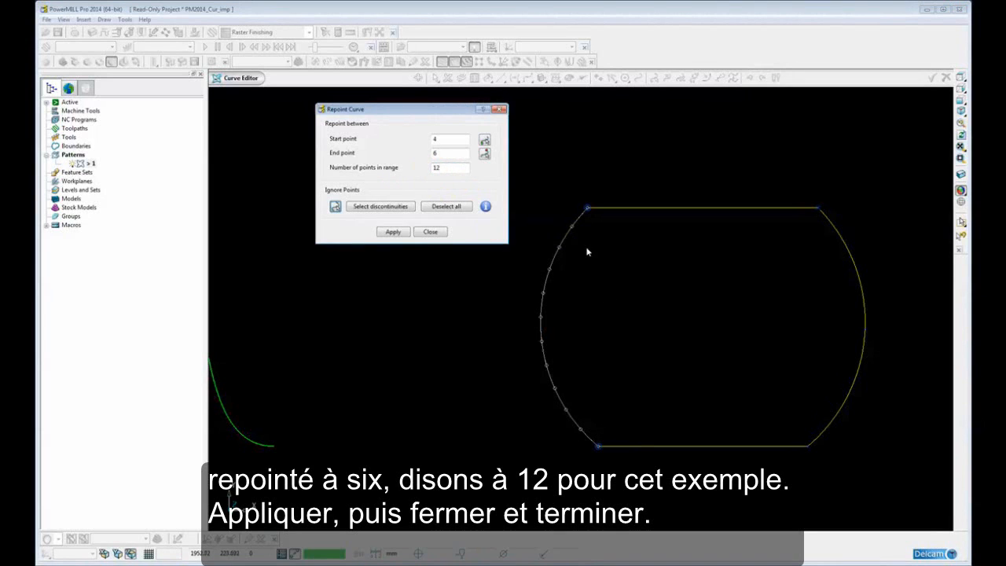
left_click(390, 232)
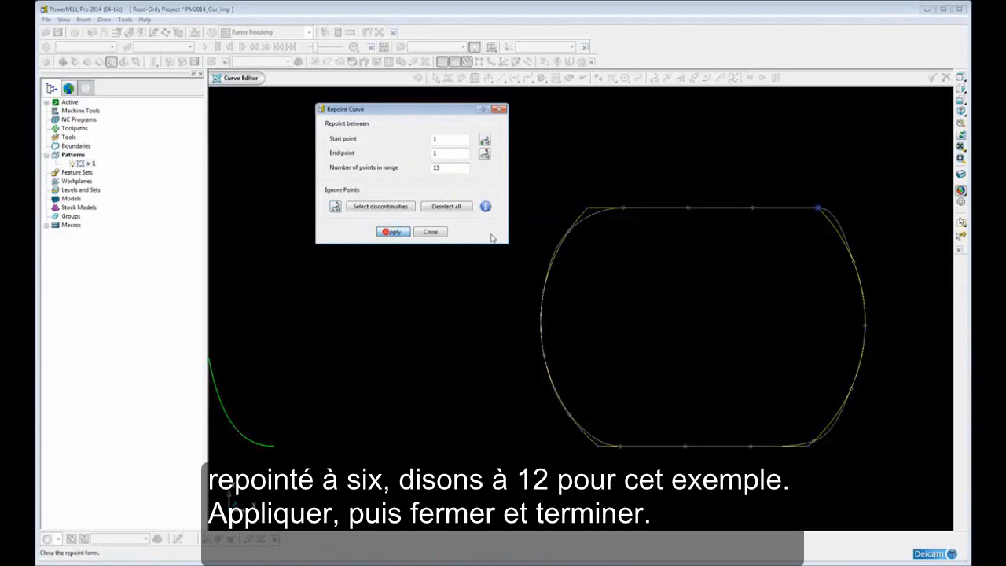
left_click(429, 232)
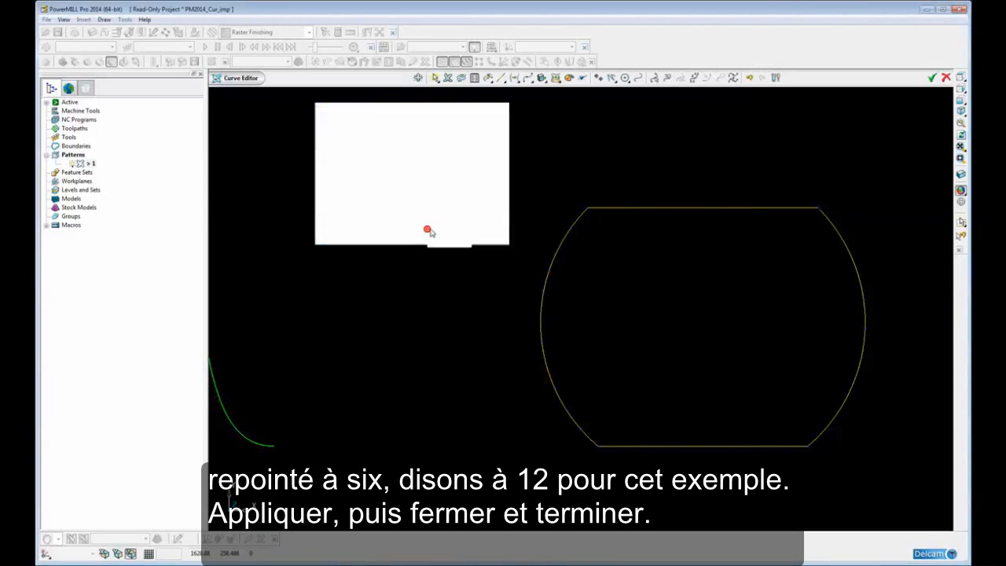
left_click(932, 78)
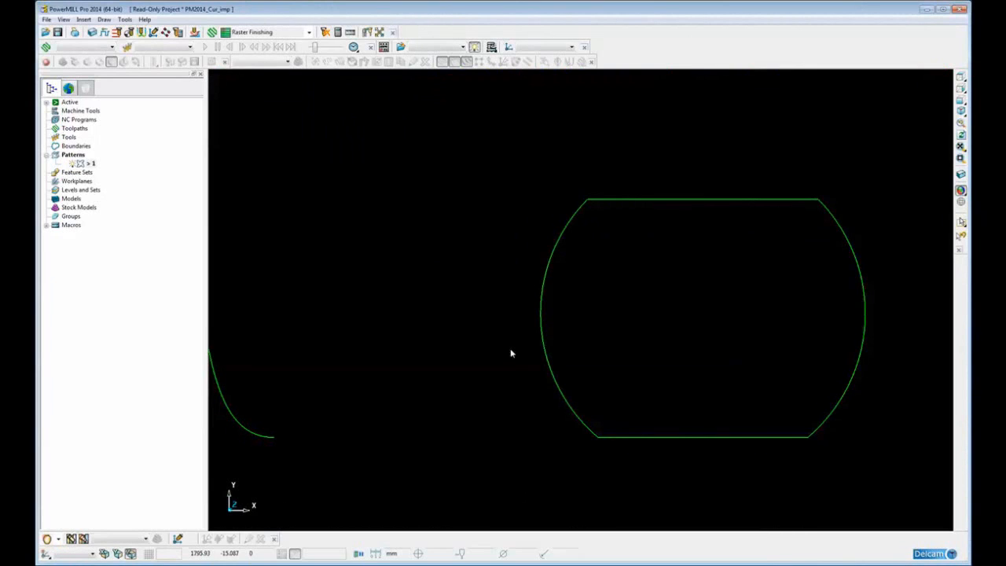